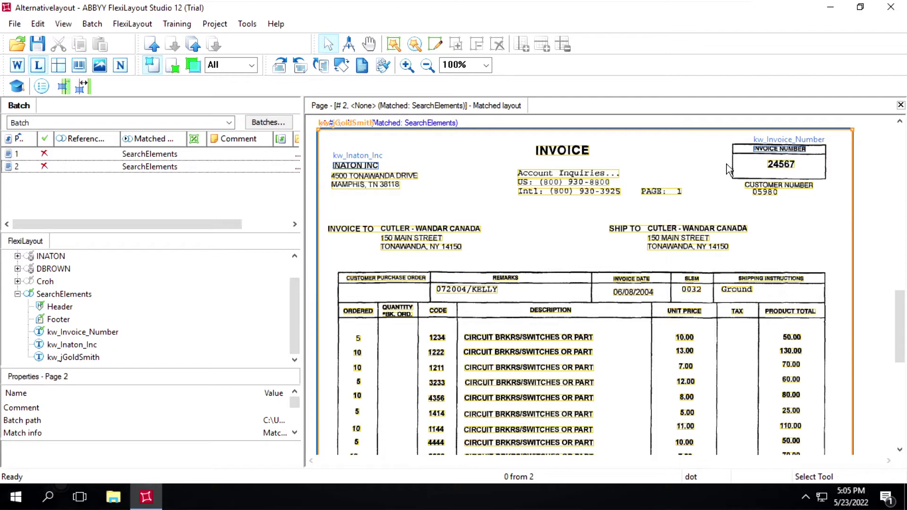
- Add a First Found element to SearchElements, keeping its default name and settings
left_click(116, 154)
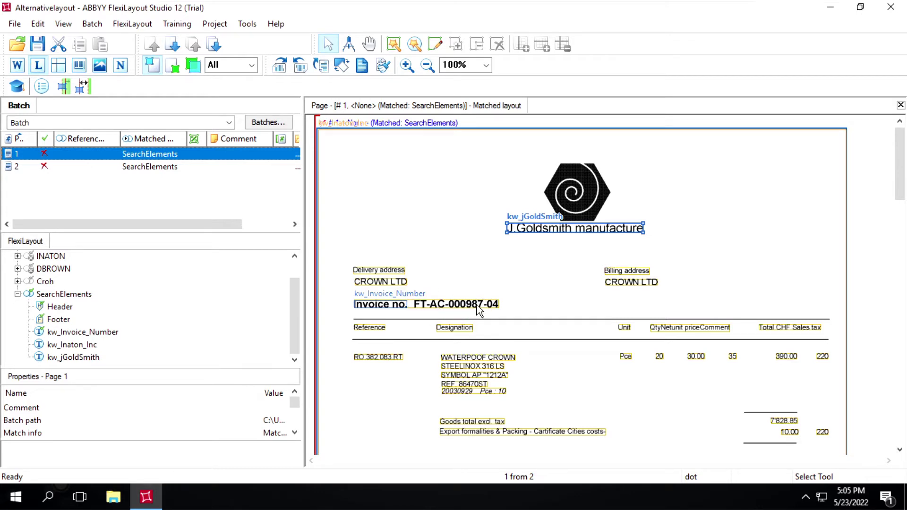
left_click(124, 167)
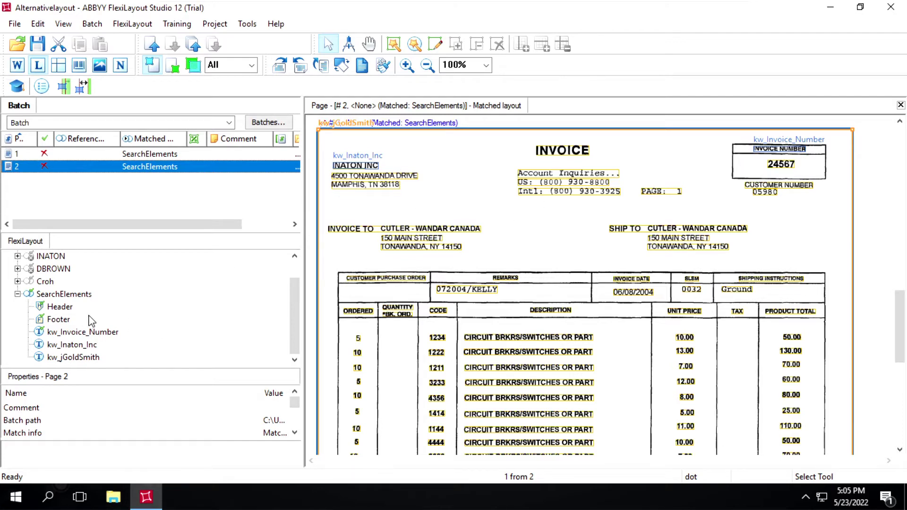
left_click(71, 294)
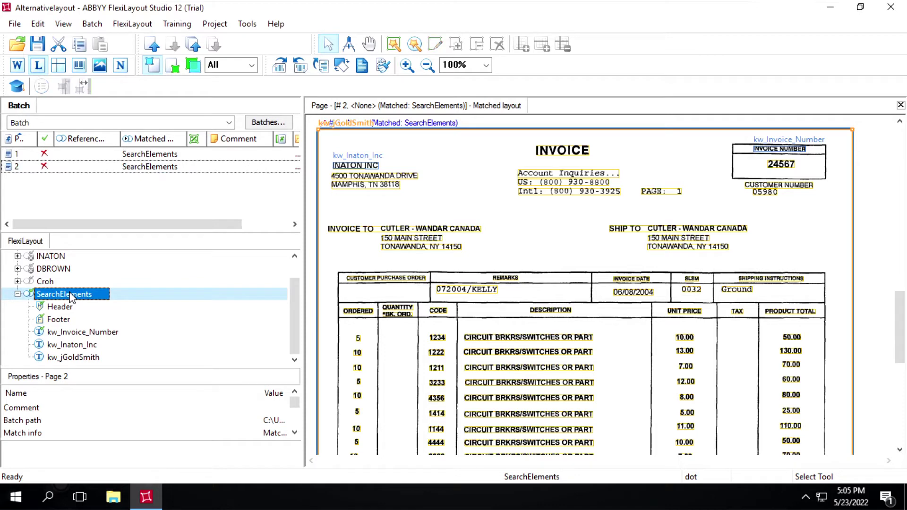
right_click(71, 296)
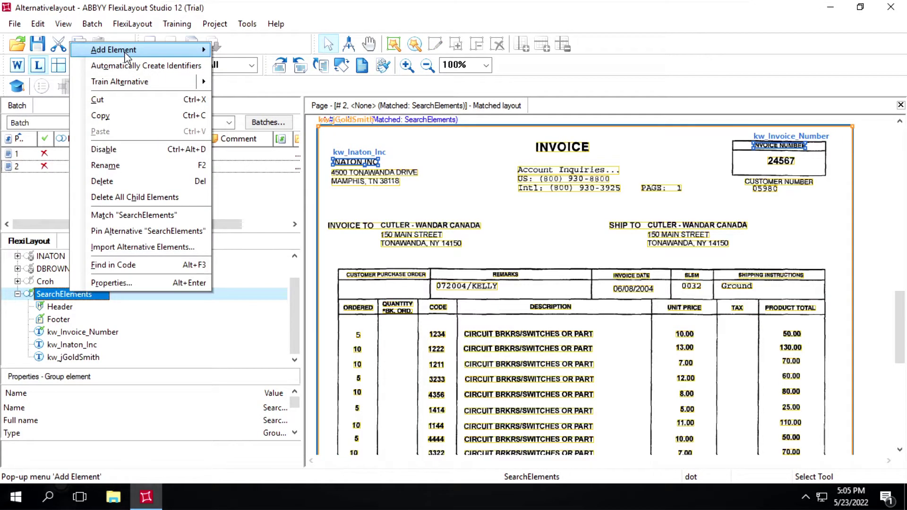
left_click(130, 51)
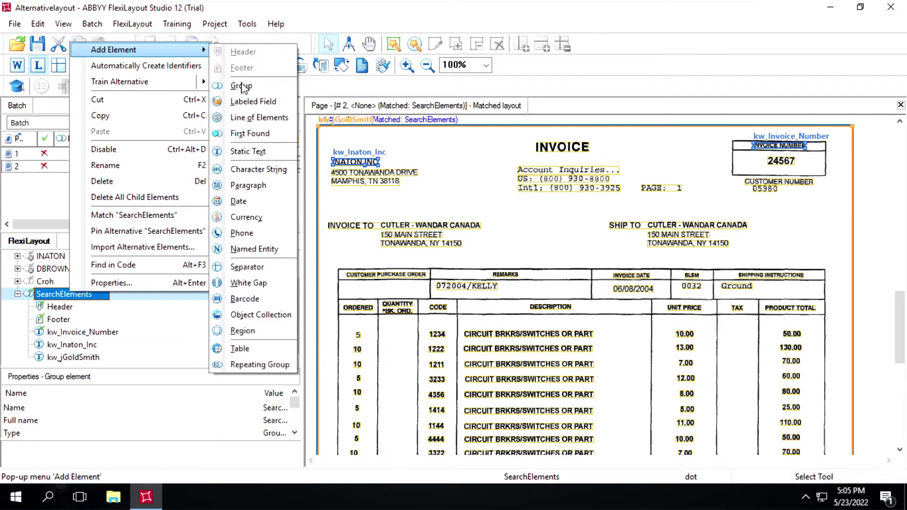
left_click(250, 134)
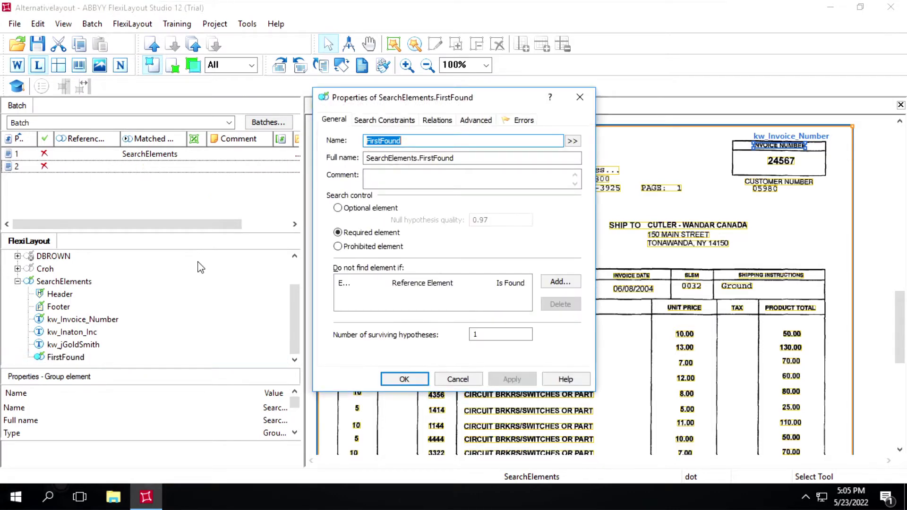
left_click(400, 378)
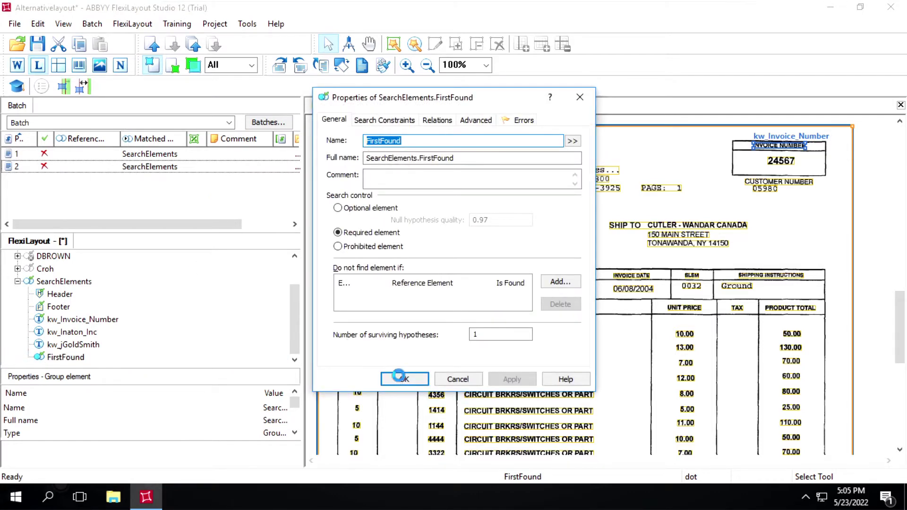
- Add a Group element inside FirstFound and name it gg_InAton
left_click(75, 356)
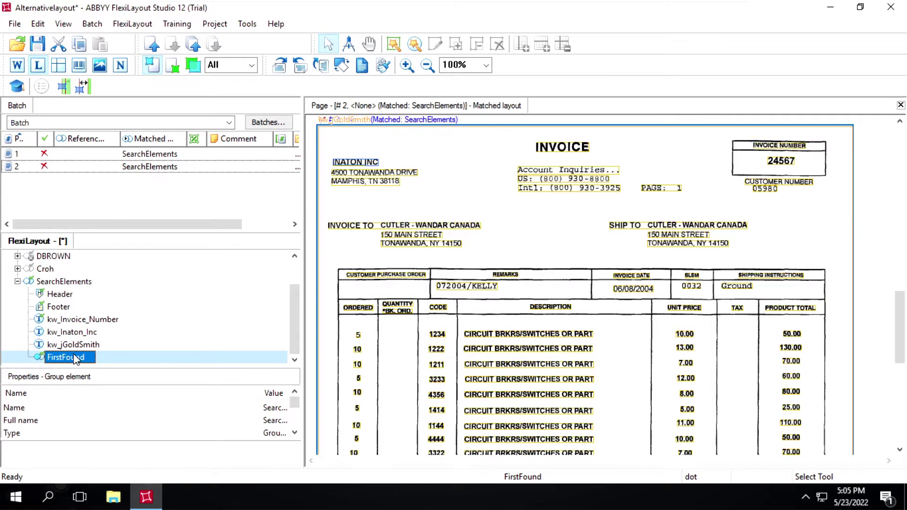
right_click(74, 358)
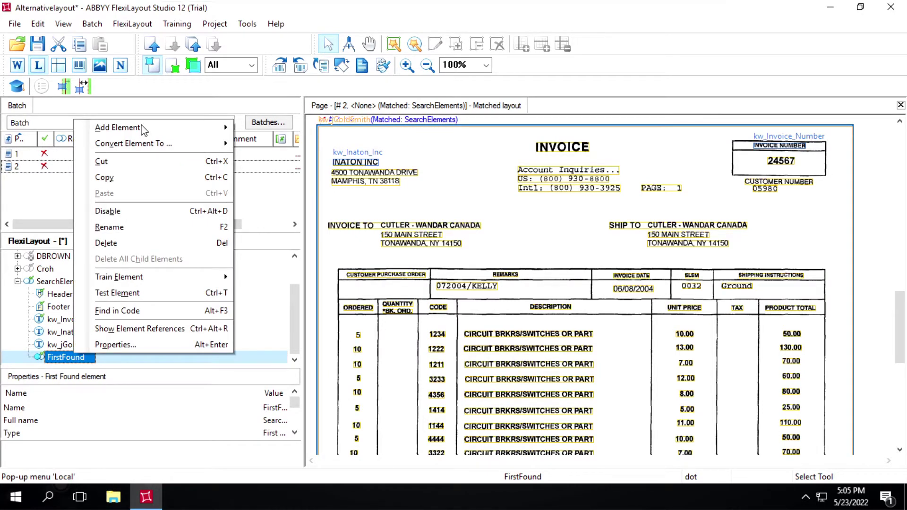
mouse_move(143, 129)
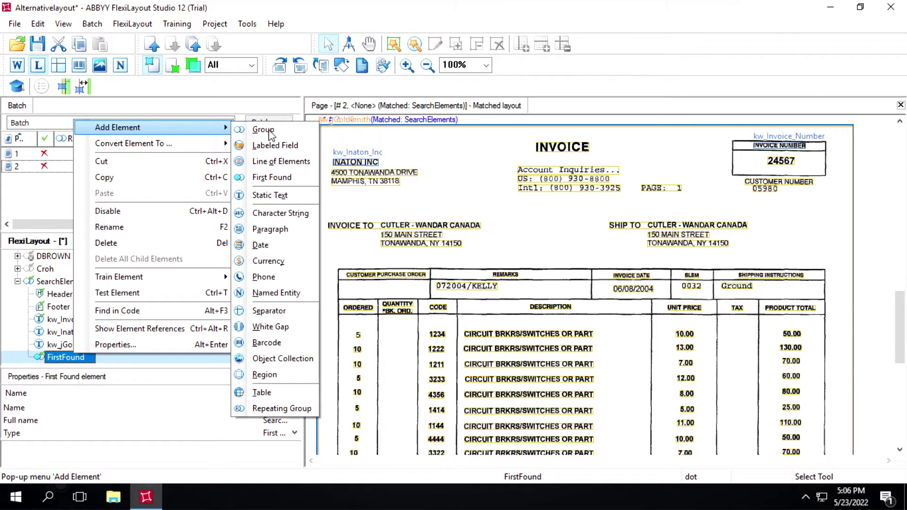
left_click(269, 134)
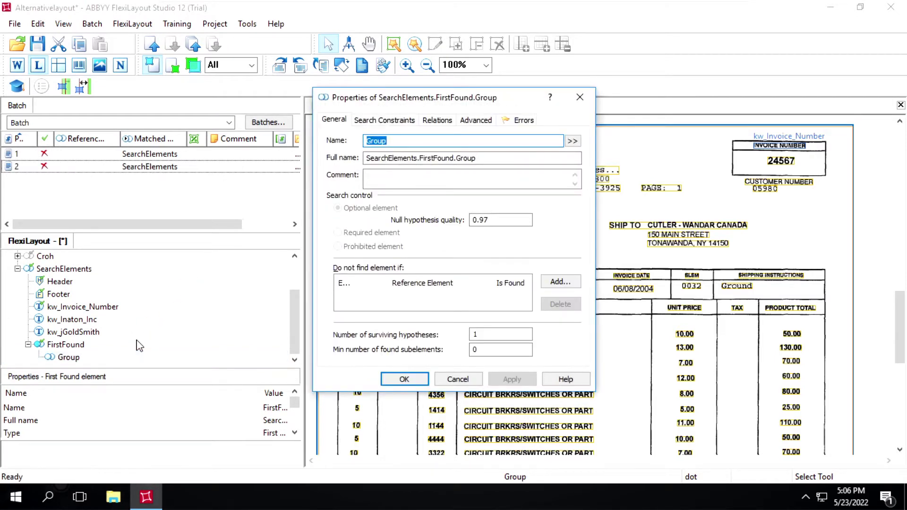
type("gg_InAton")
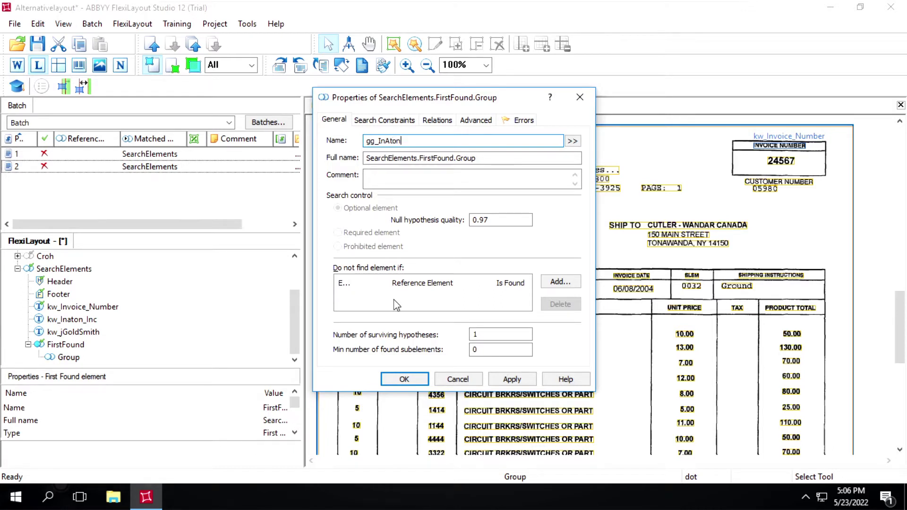
- Give the gg_InAton group a condition not to be searched if kw_Inaton_Inc is not found, and save its properties
left_click(556, 284)
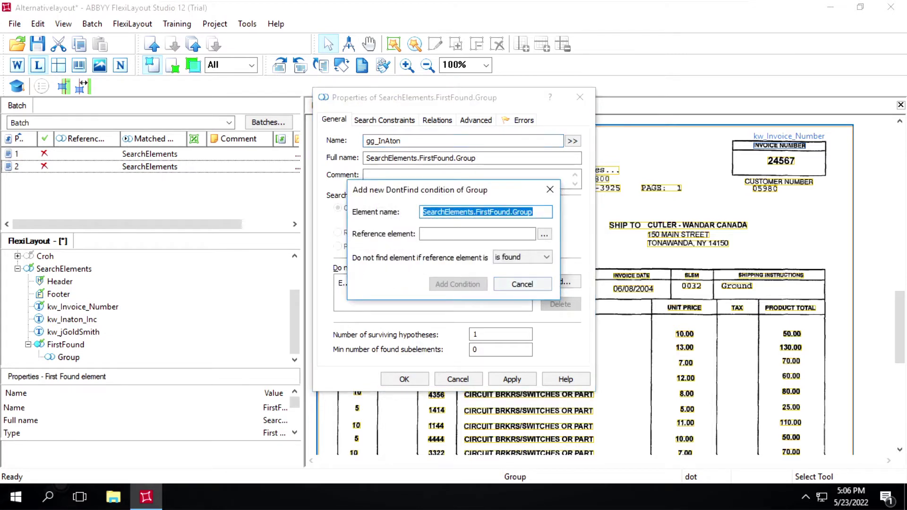
left_click(547, 238)
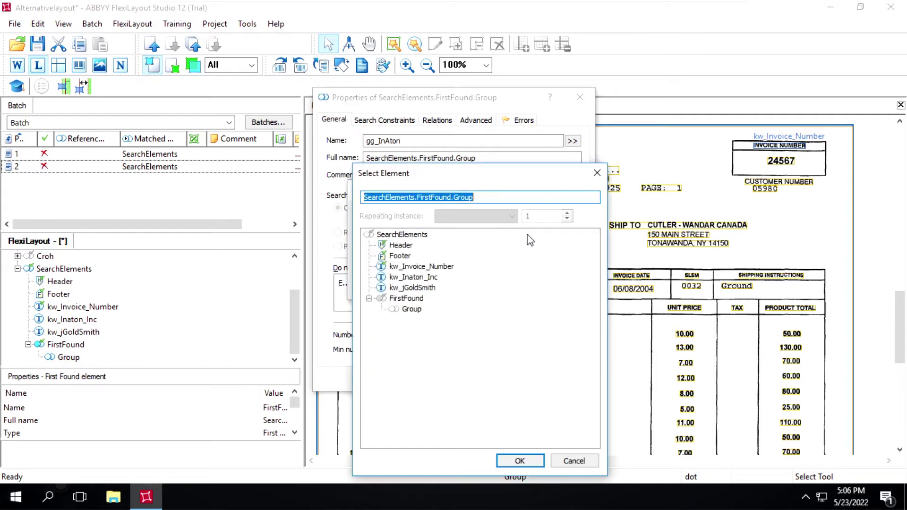
double_click(415, 277)
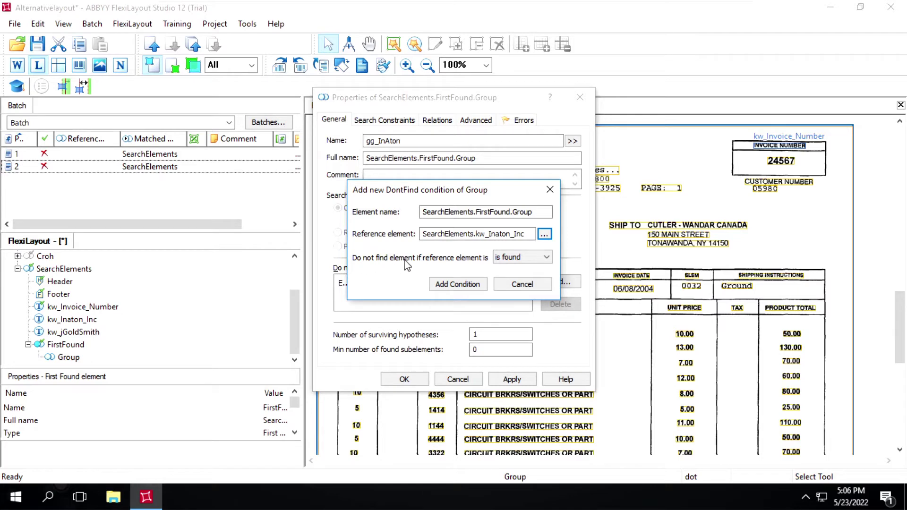
left_click(509, 260)
left_click(512, 269)
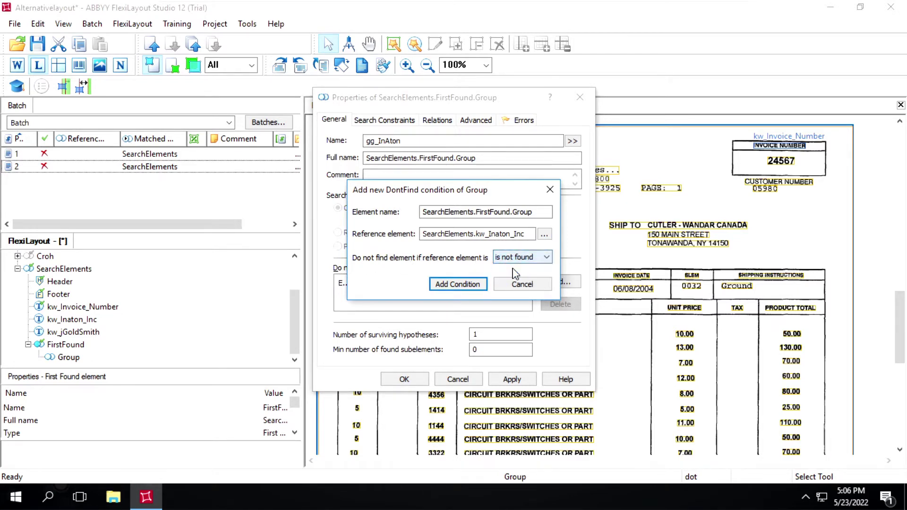
left_click(467, 285)
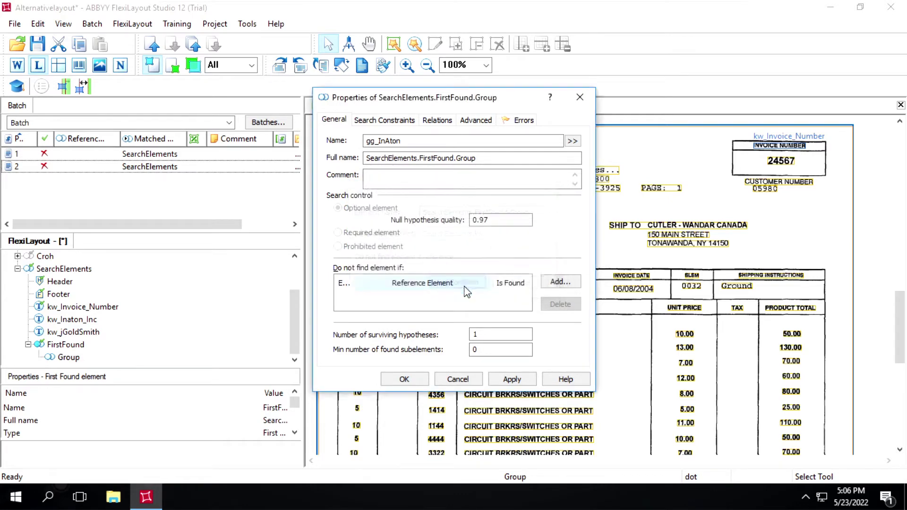
left_click(502, 378)
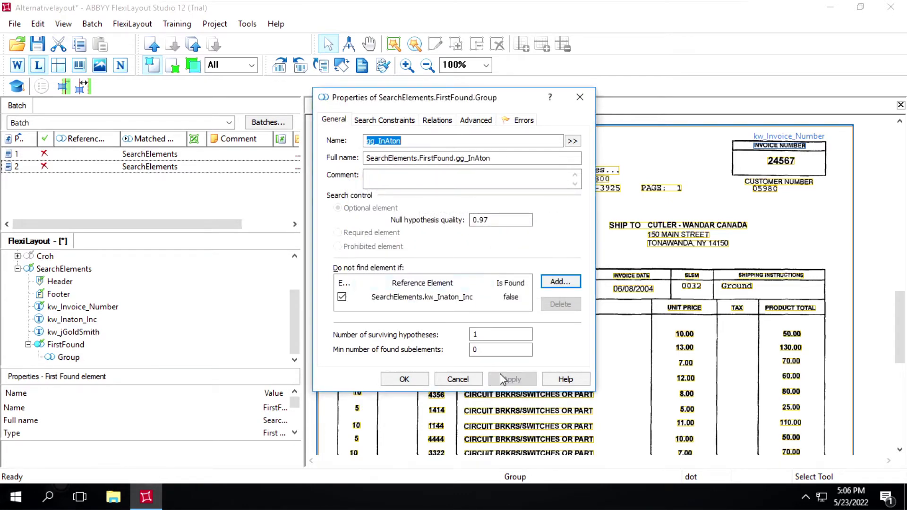
left_click(392, 378)
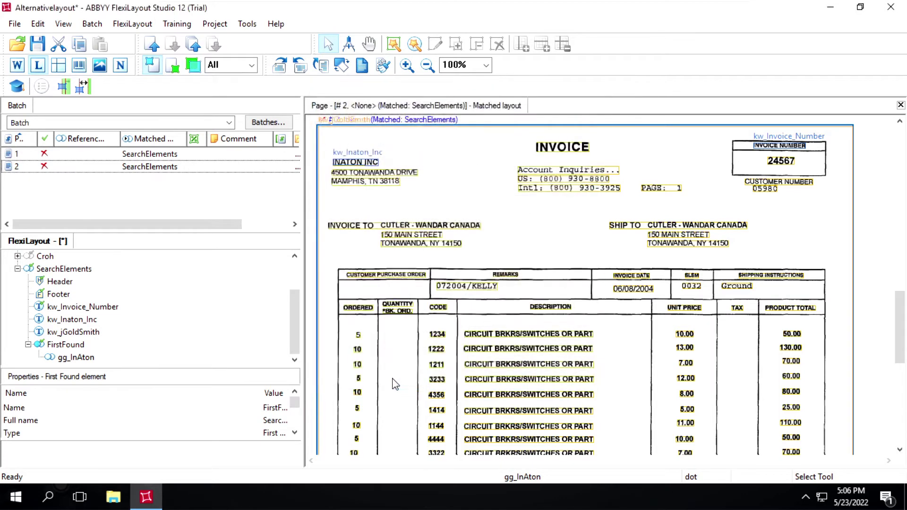
- Add a Character String element inside gg_InAton and name it cs_InvoiceNumber
left_click(97, 361)
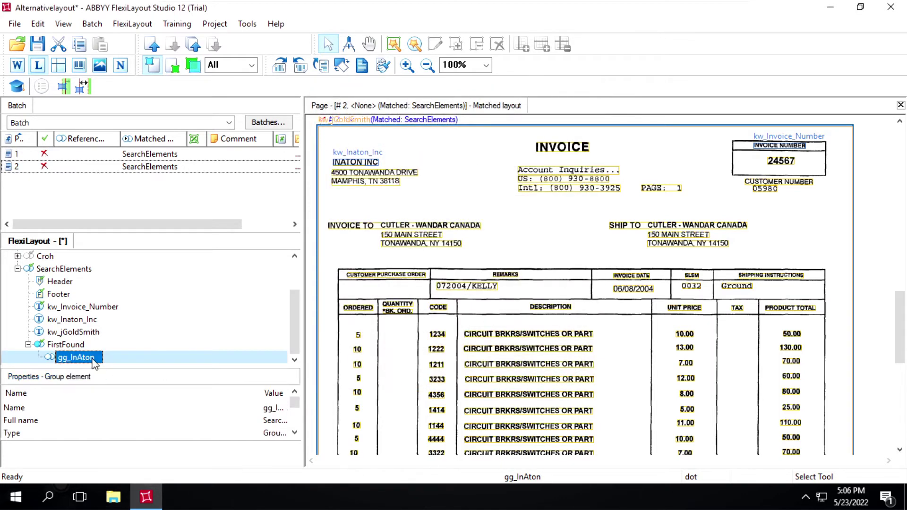
right_click(94, 363)
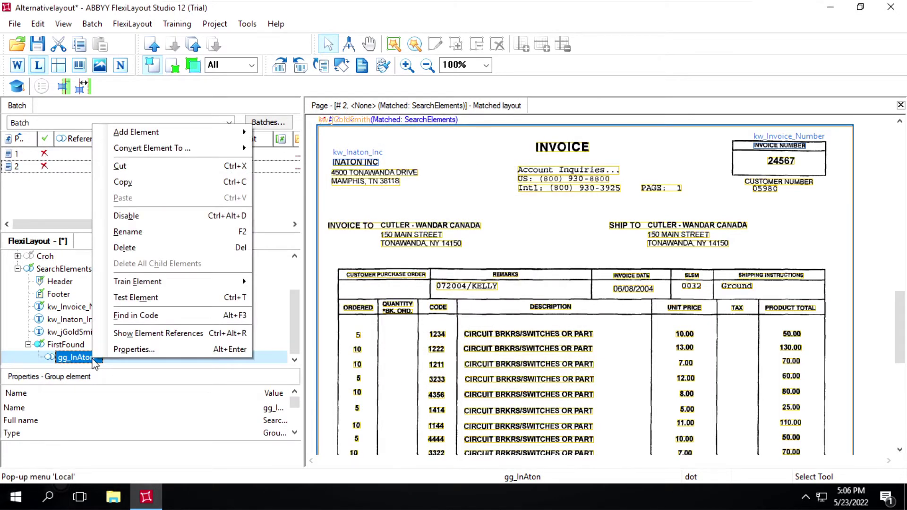
left_click(167, 137)
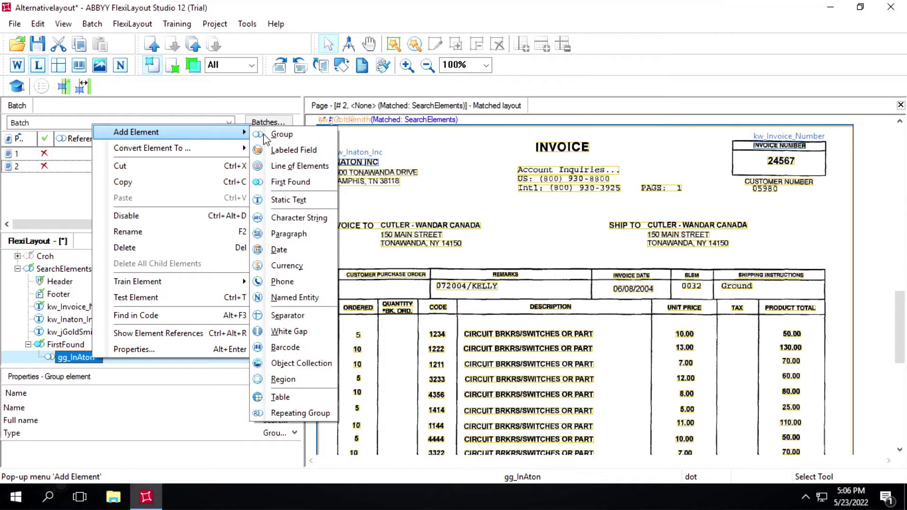
left_click(295, 218)
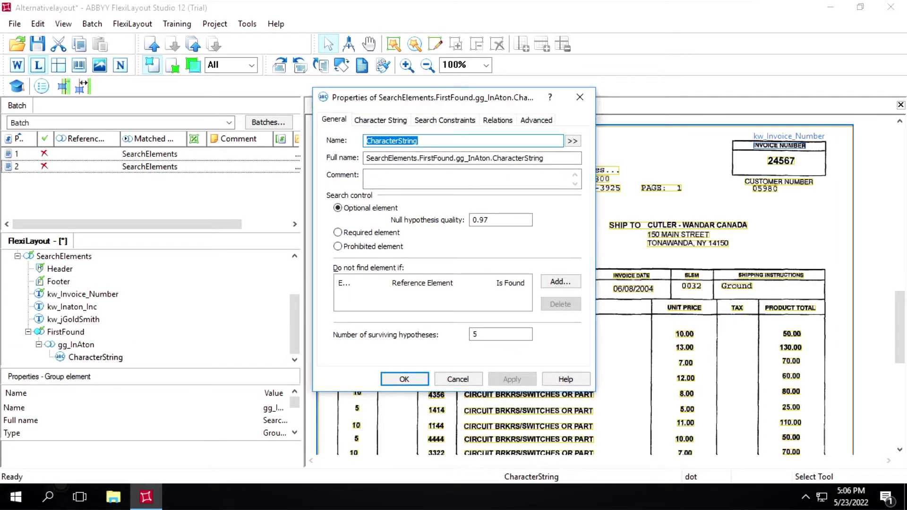
type("cs_InvoiceNumber")
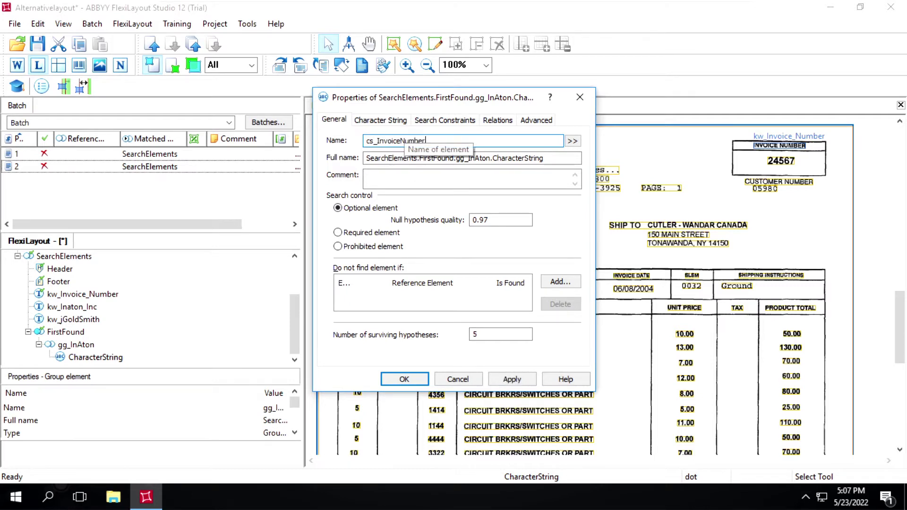
left_click(383, 124)
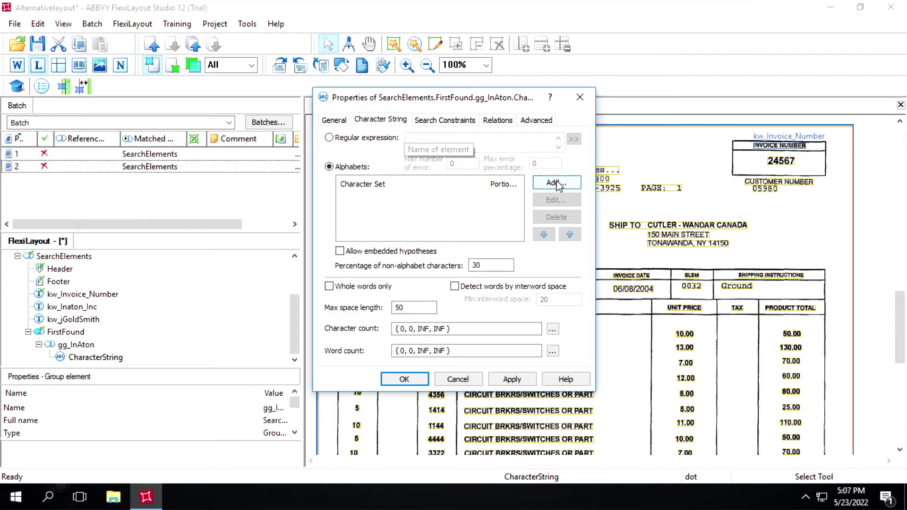
left_click(555, 184)
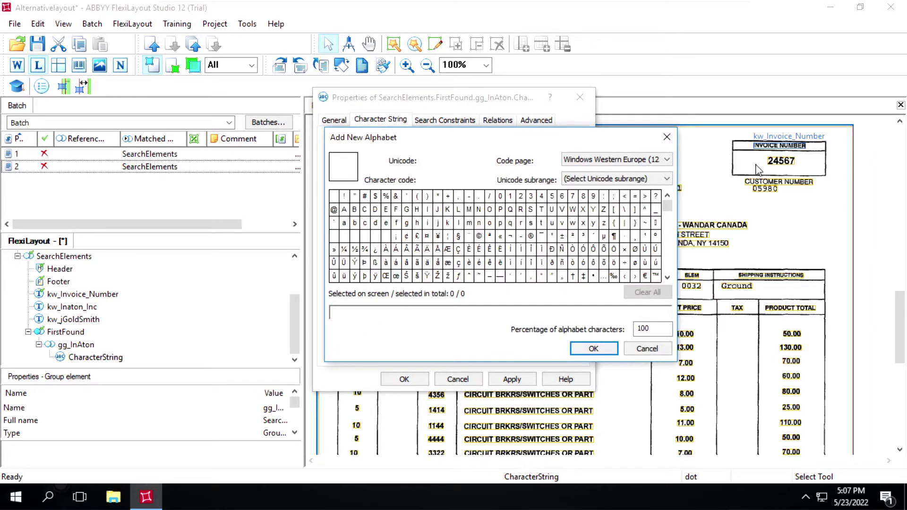
left_click(500, 196)
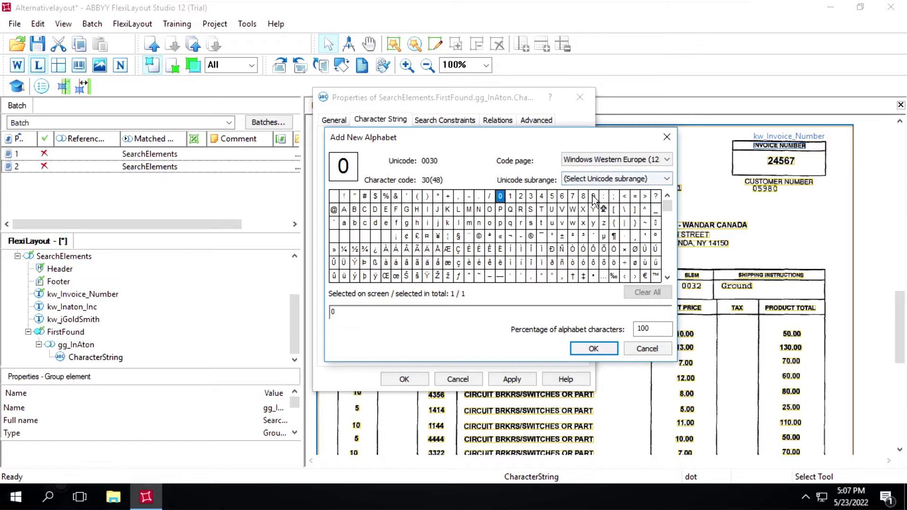
left_click(594, 195, "shift")
left_click(582, 350)
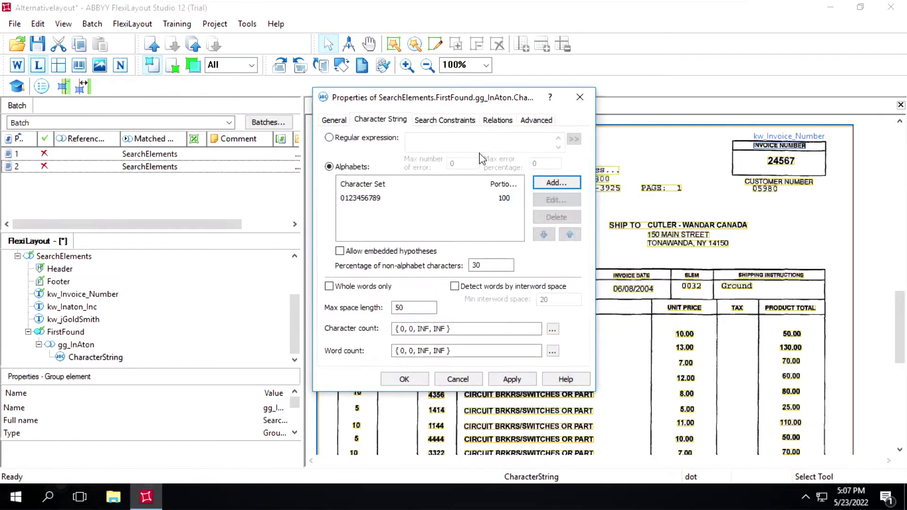
- Make the character string search nearest to the kw_Invoice_Number element, and save its properties
left_click(497, 121)
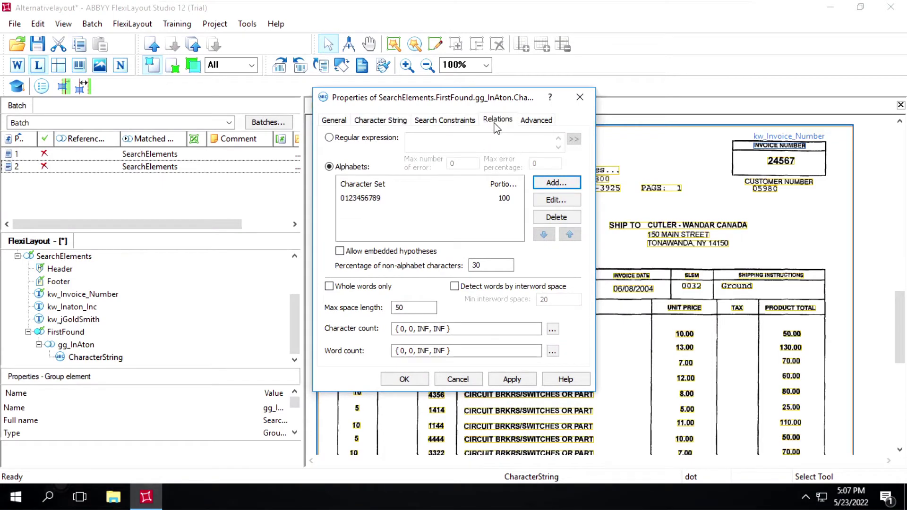
left_click(349, 302)
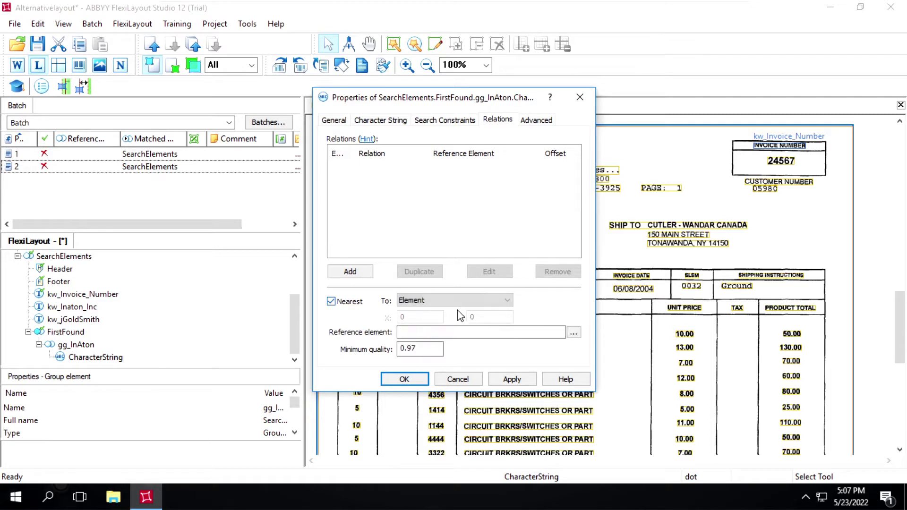
left_click(573, 335)
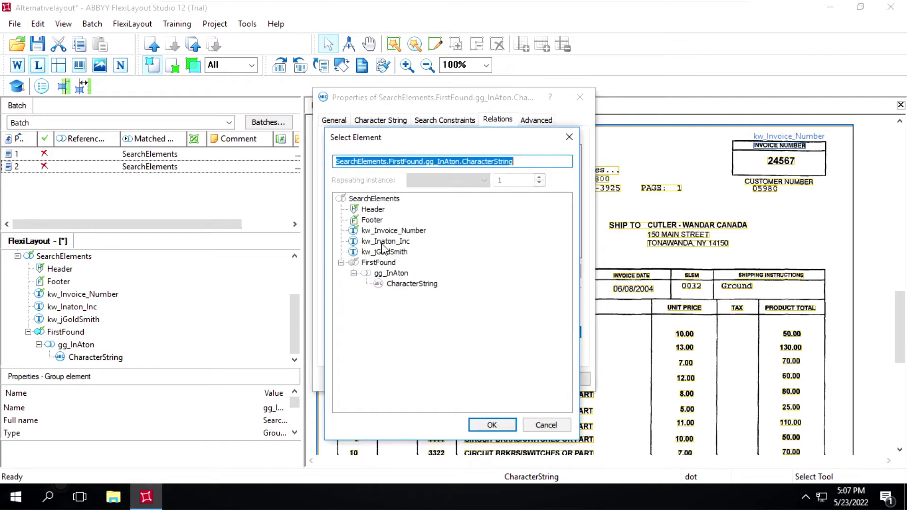
double_click(388, 232)
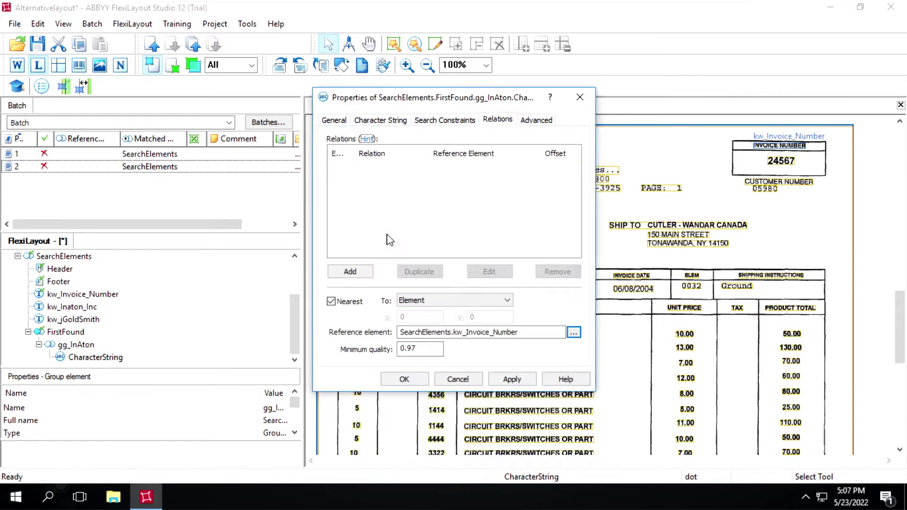
left_click(503, 385)
left_click(421, 380)
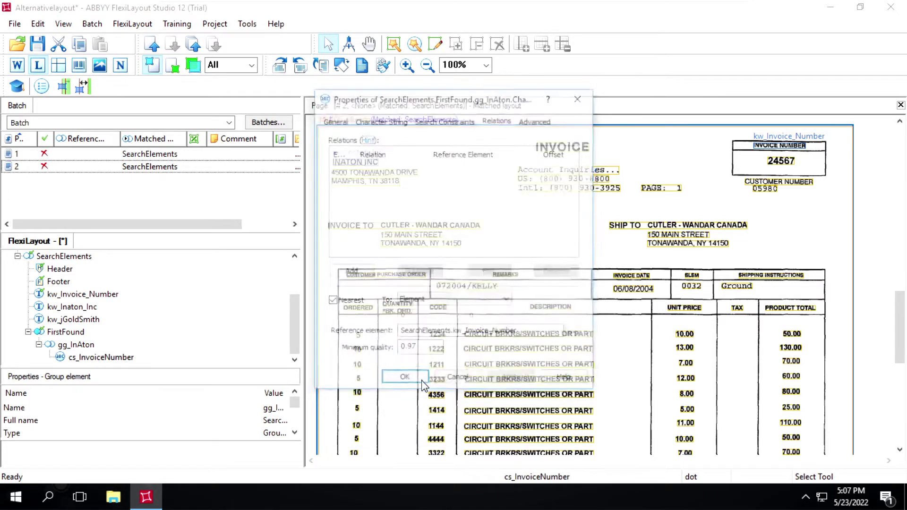
- Match the FlexiLayout on page 2 and bring the FirstFound entry of the hypotheses tree into view
left_click(91, 169)
key("ctrl+m")
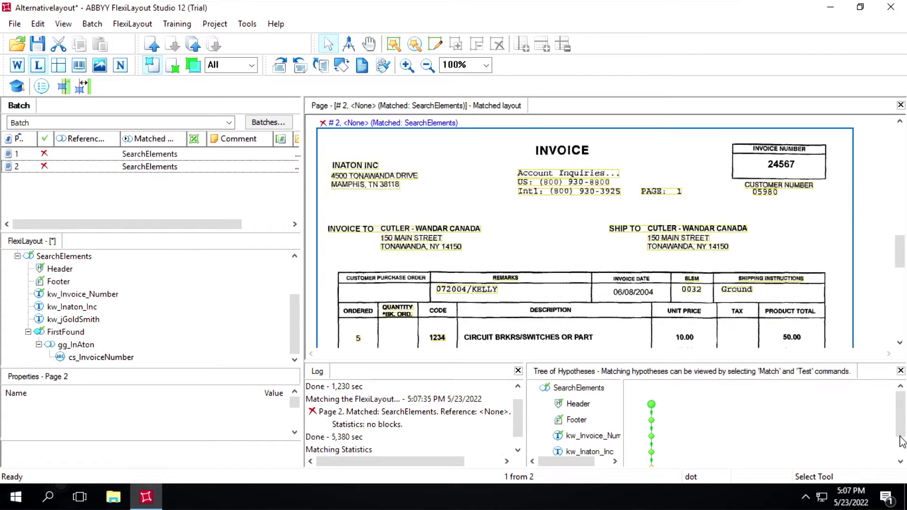
left_click(901, 451)
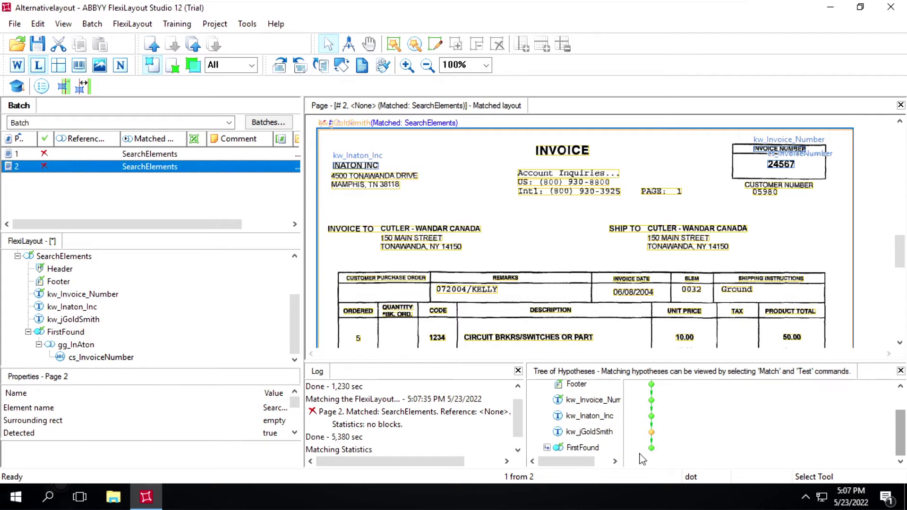
- Highlight the FirstFound hypothesis on page 2 and bring up page 1 of the batch
left_click(590, 449)
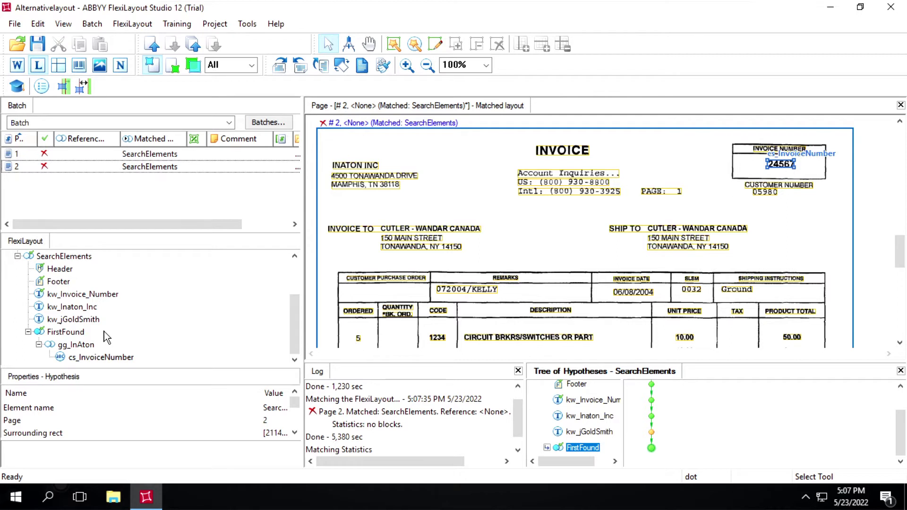
left_click(54, 156)
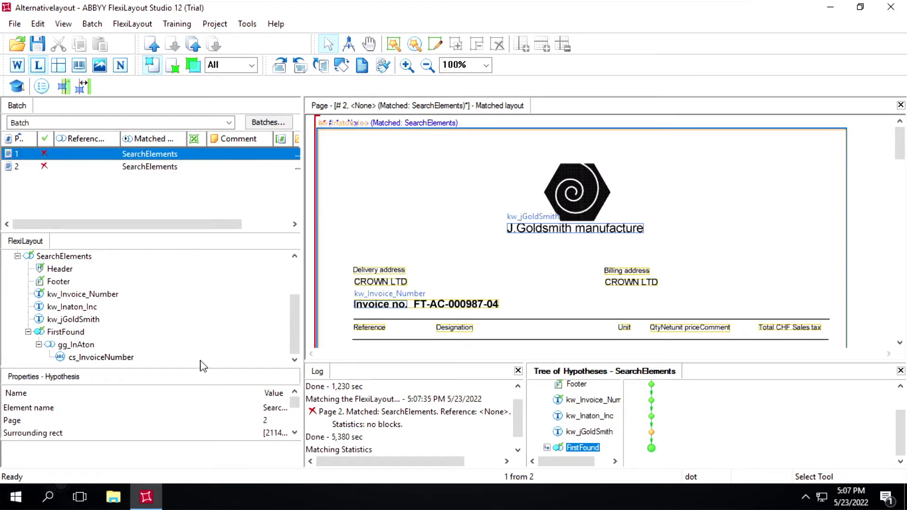
- Add a second Group element inside FirstFound and name it gg_GoldSmith
left_click(59, 333)
right_click(59, 334)
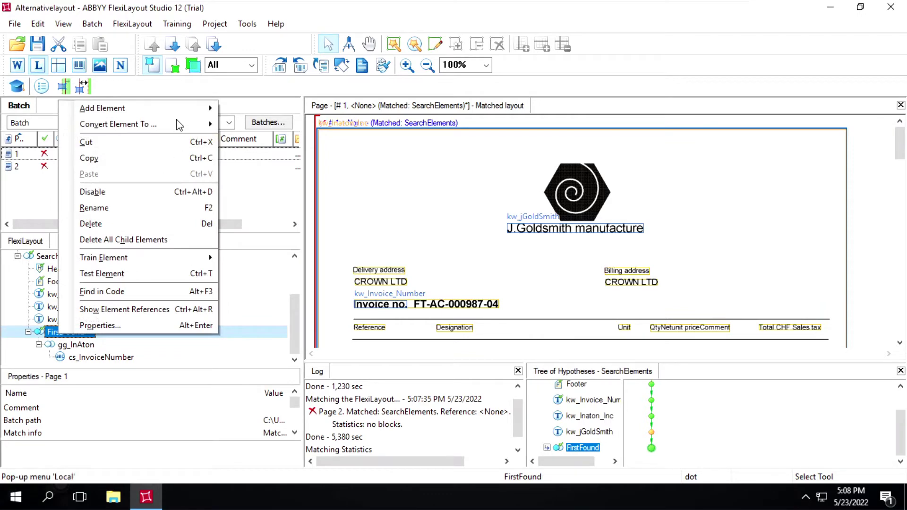
left_click(144, 110)
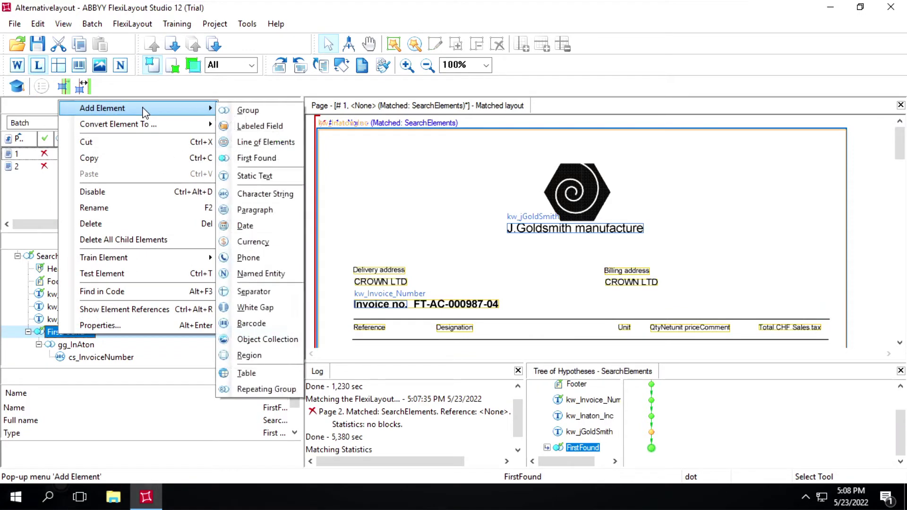
left_click(253, 114)
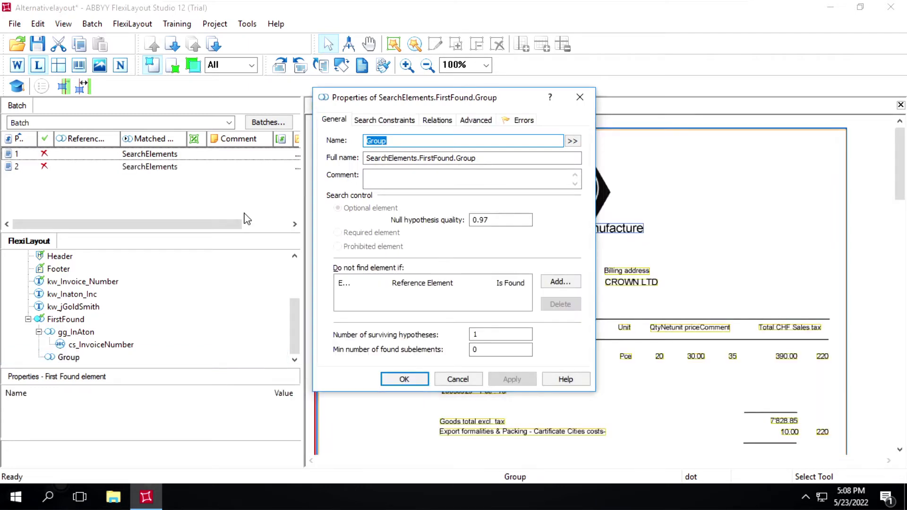
type("gg_GoldSmith")
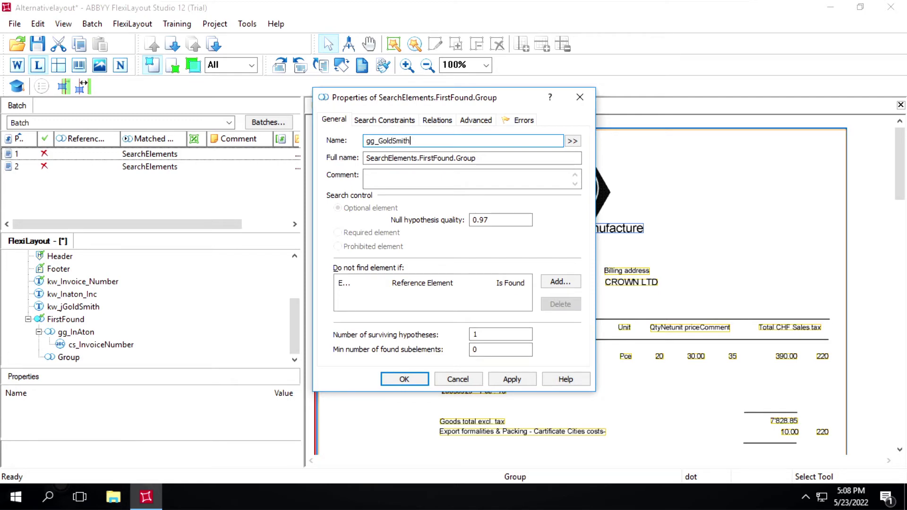
- Add a condition to gg_GoldSmith so it is not searched for if kw_jGoldSmith is not found
left_click(559, 283)
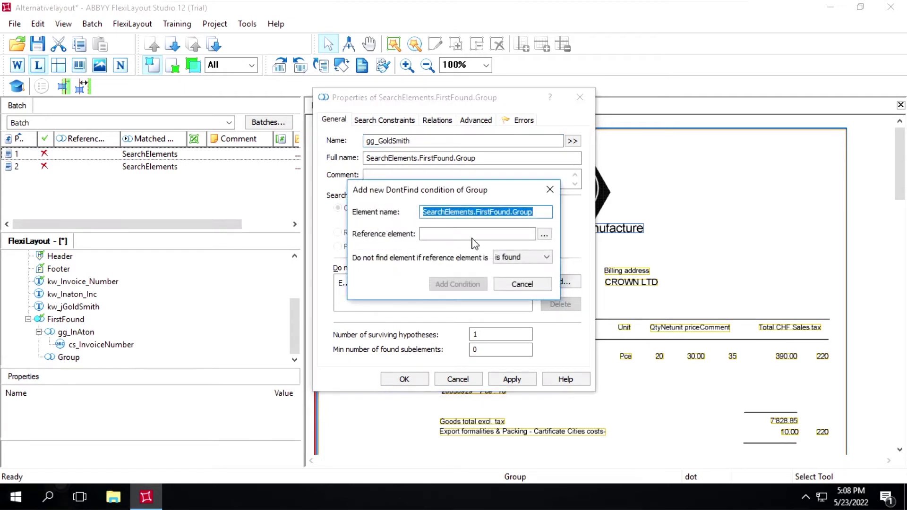
left_click(548, 235)
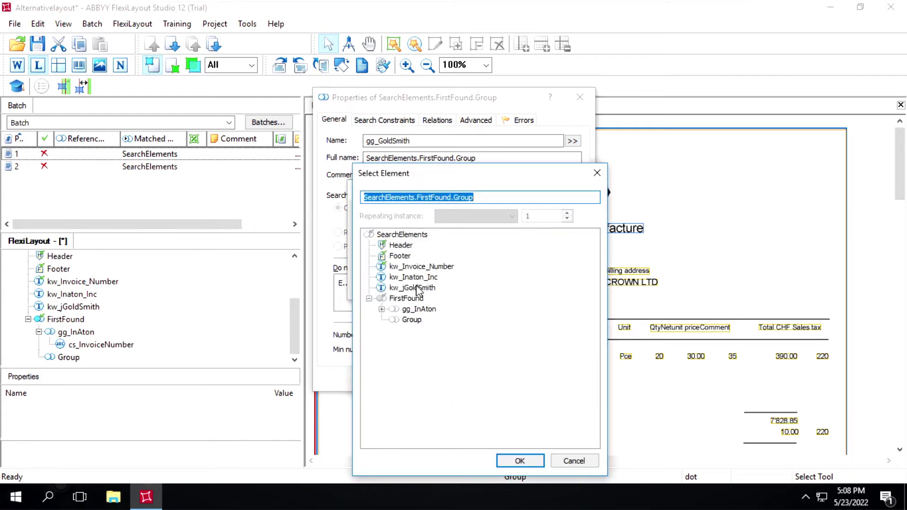
double_click(413, 287)
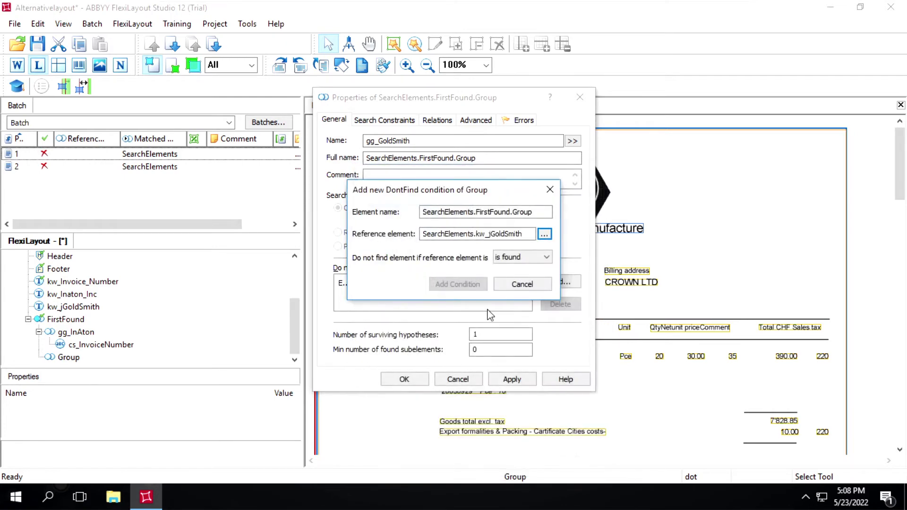
left_click(508, 258)
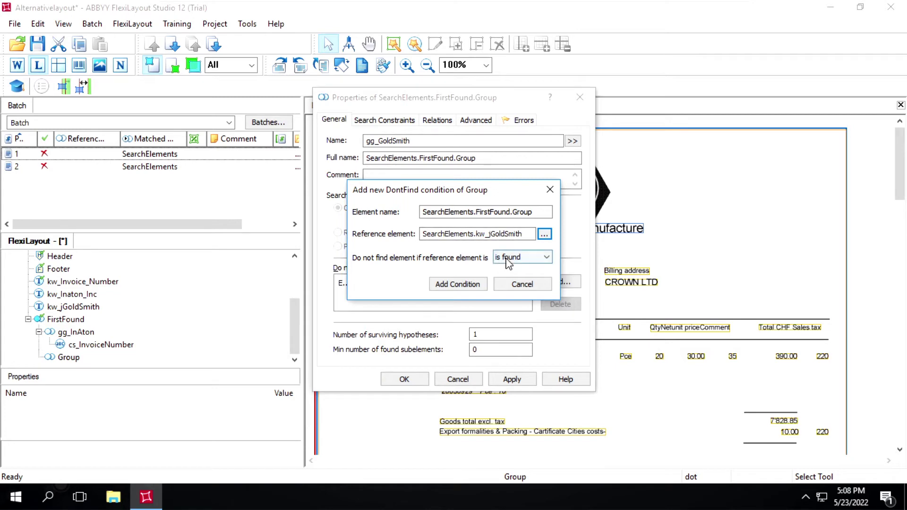
left_click(507, 271)
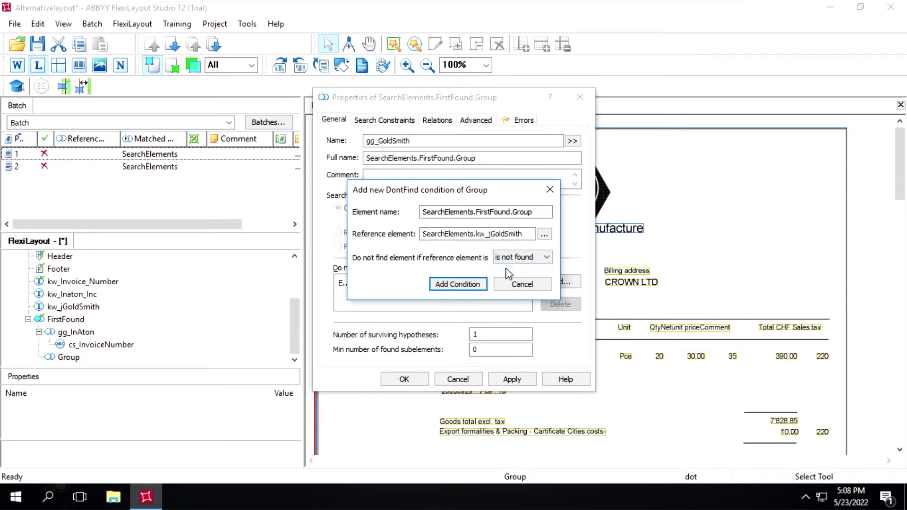
left_click(465, 286)
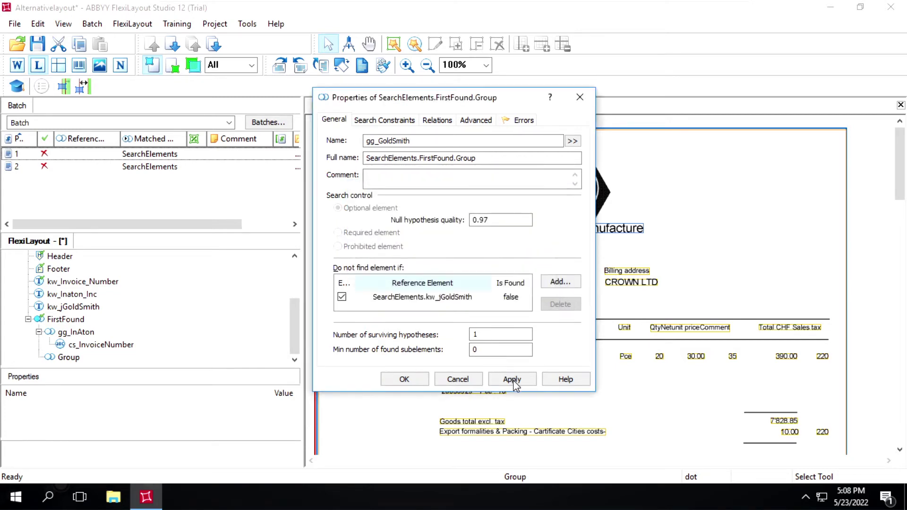
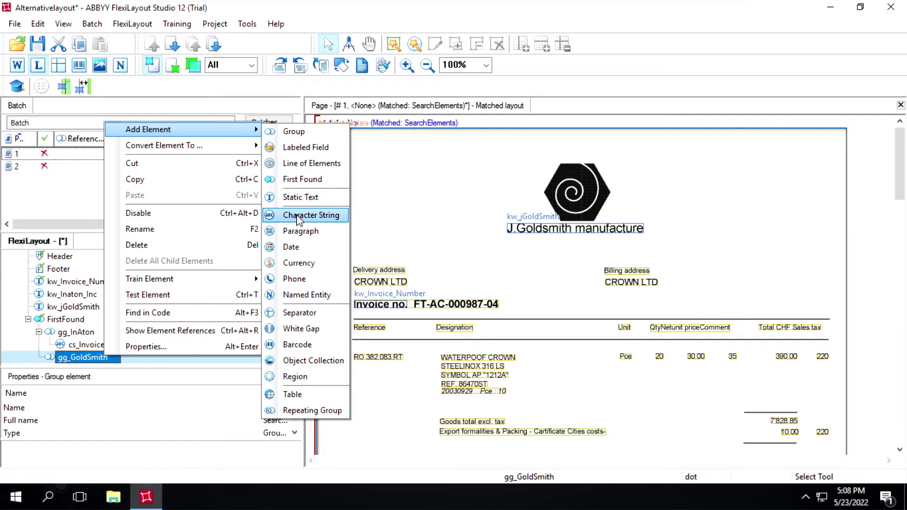
- Add a Character String element inside gg_GoldSmith and name it cs_InvoiceNumber
left_click(303, 216)
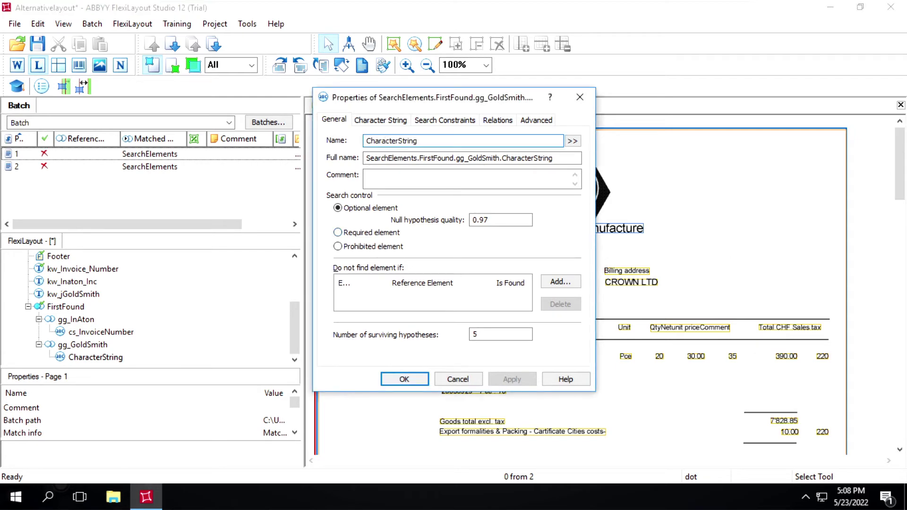
key("ctrl+a")
type("cs")
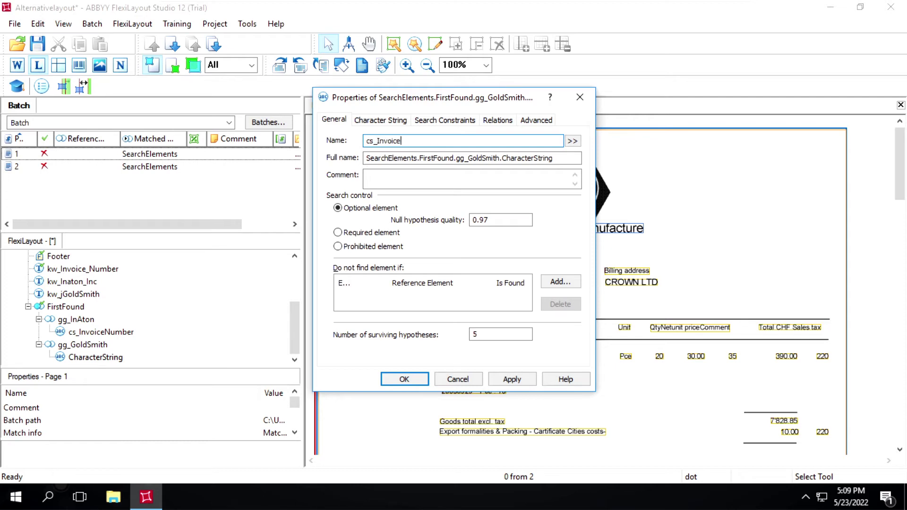
type("_InvoiceNumber")
- Define the character string's alphabet as hyphen, digits 0-9, capitals A-Z, underscore, en dash and em dash at 100 percent
left_click(389, 122)
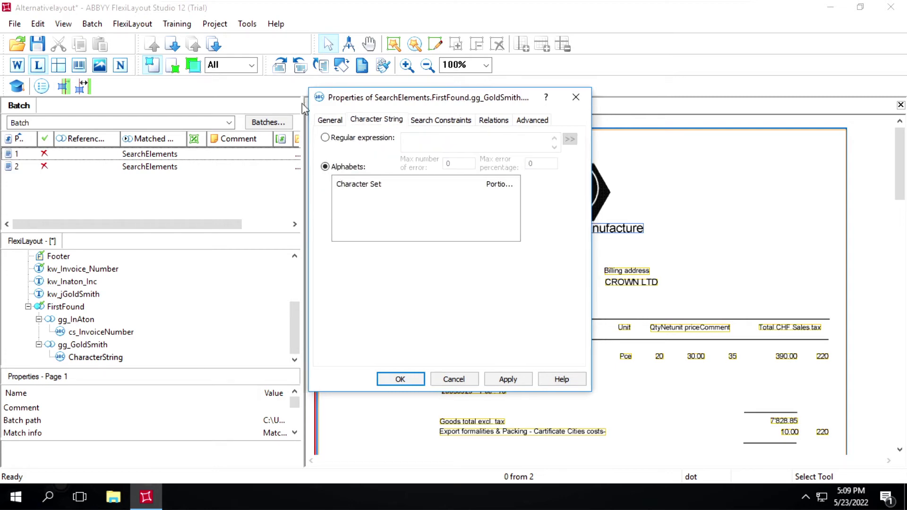
mouse_move(479, 108)
left_mouse_down()
mouse_move(251, 122)
mouse_move(263, 122)
left_mouse_up()
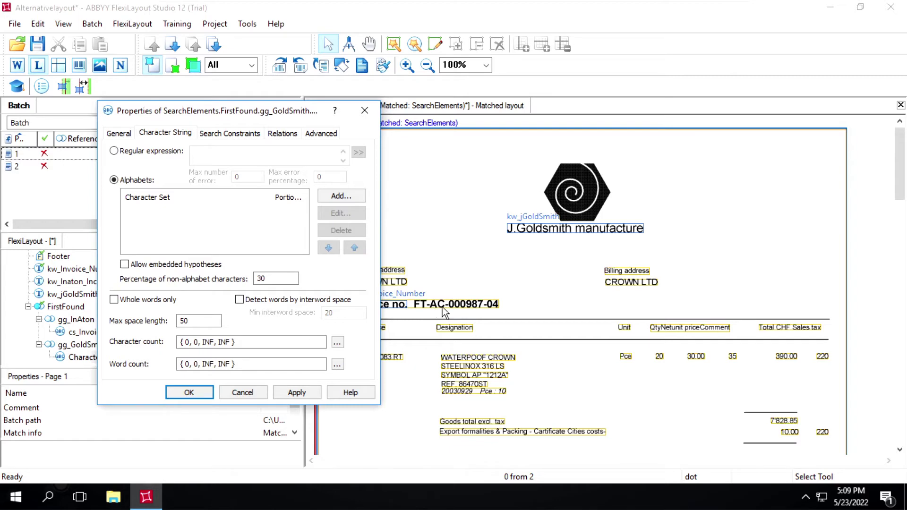
left_click(337, 203)
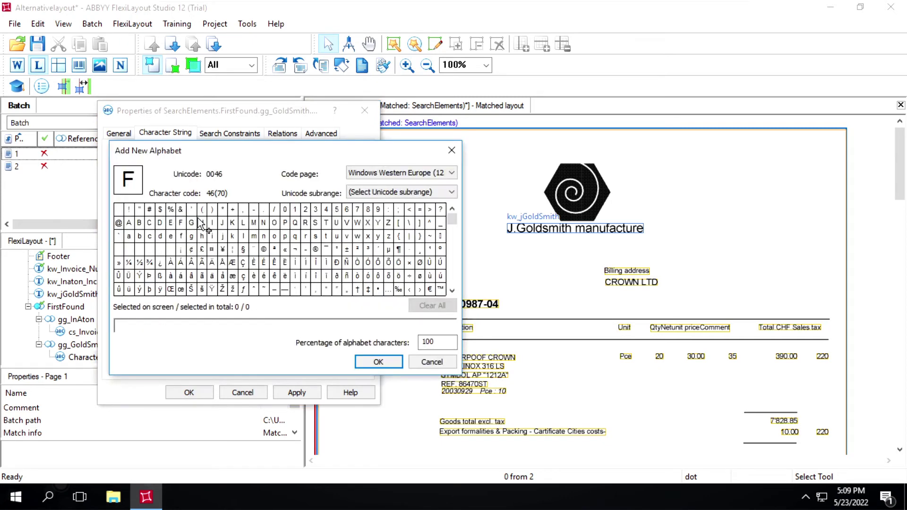
left_click(253, 210)
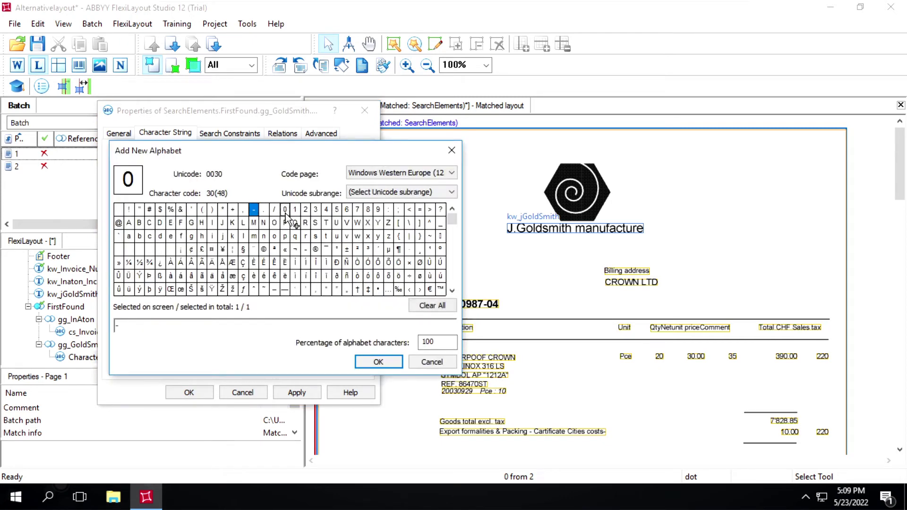
left_click(285, 210)
left_click_drag(295, 211, 378, 211)
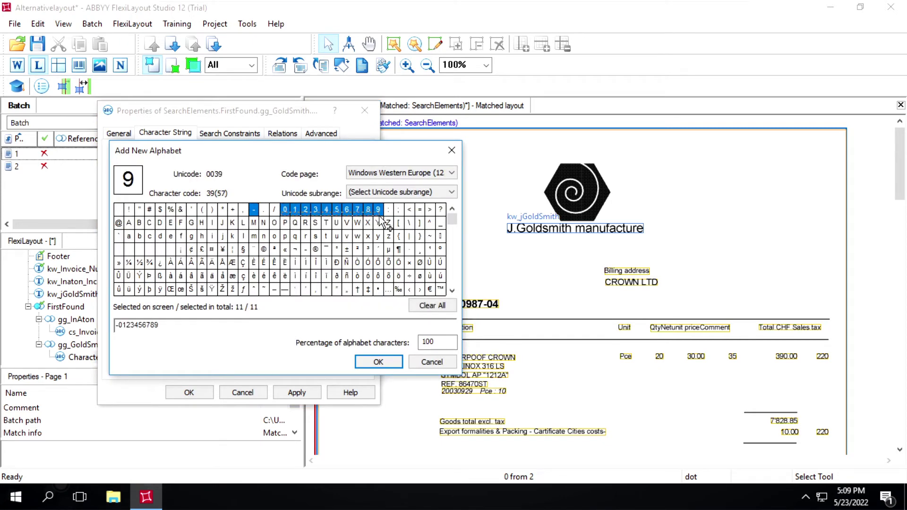
left_click_drag(126, 226, 444, 232)
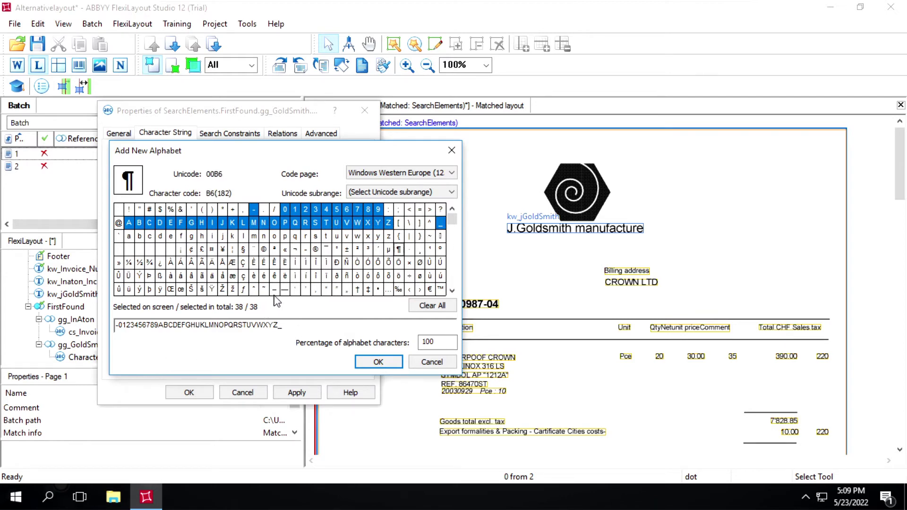
left_click(274, 289)
left_click(284, 290)
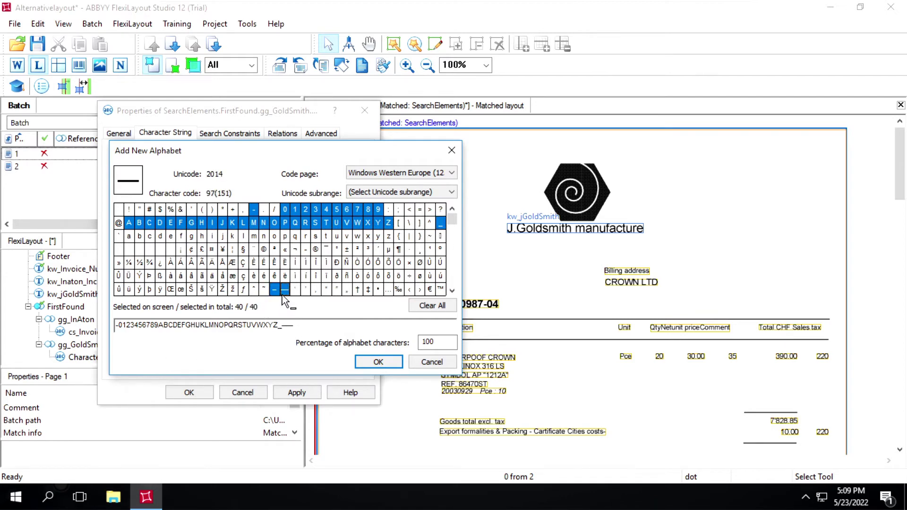
left_click(379, 369)
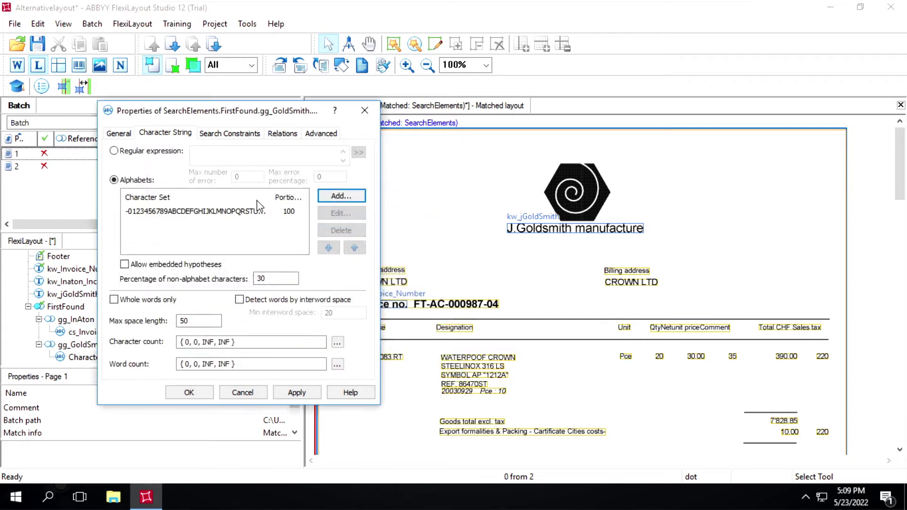
- Make gg_GoldSmith's character string search nearest to the kw_Invoice_Number element, and save its properties
left_click(284, 135)
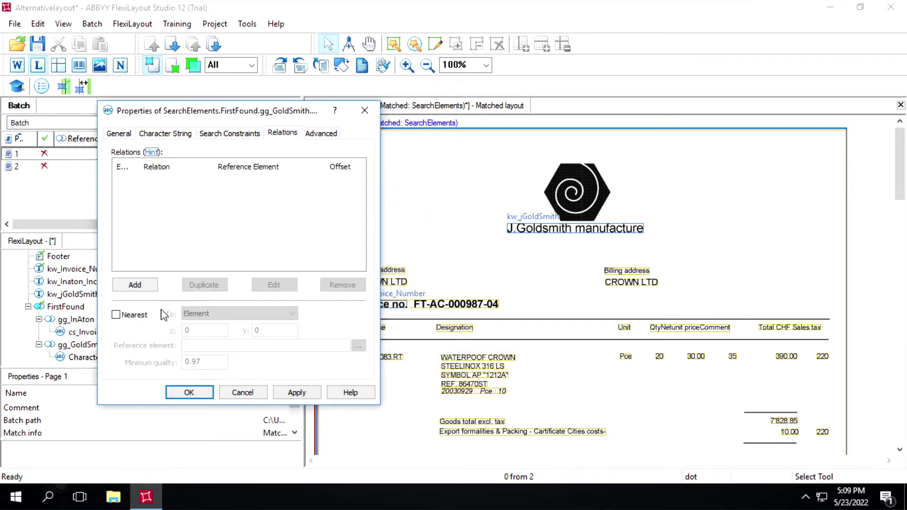
left_click(144, 322)
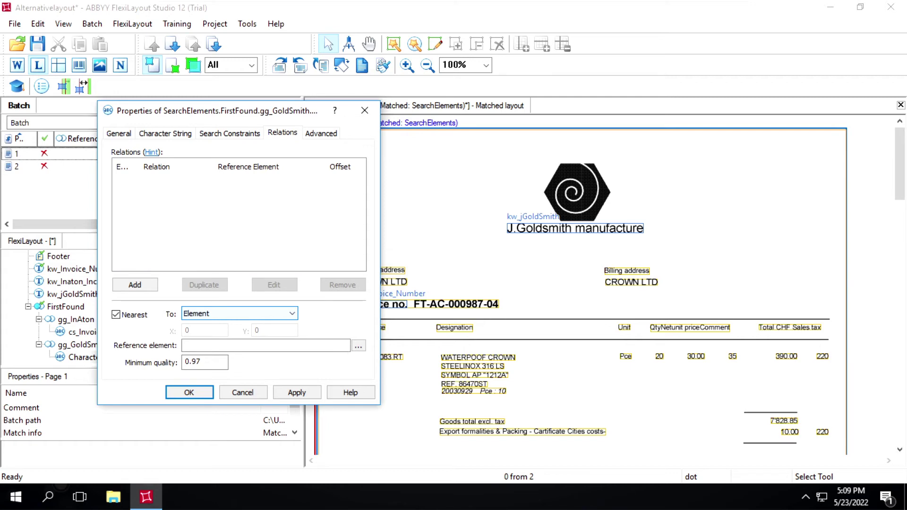
left_click(359, 348)
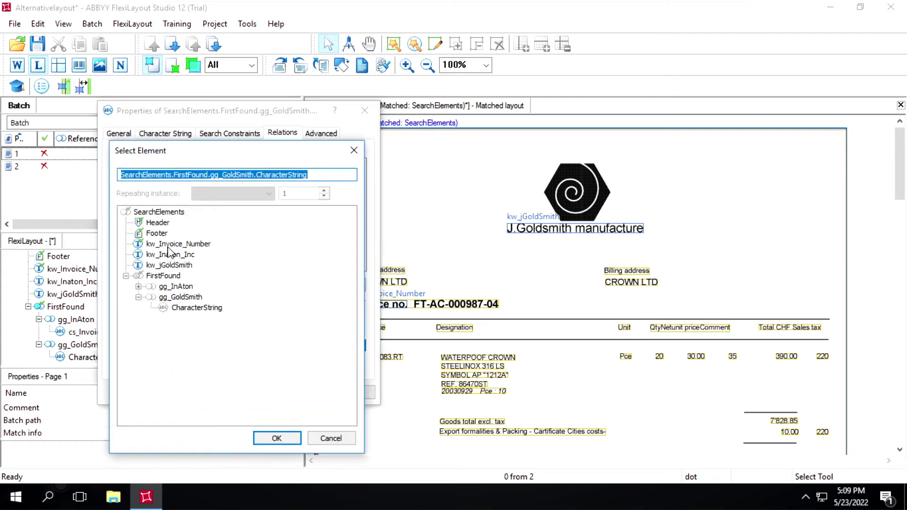
left_click(169, 244)
left_click(276, 438)
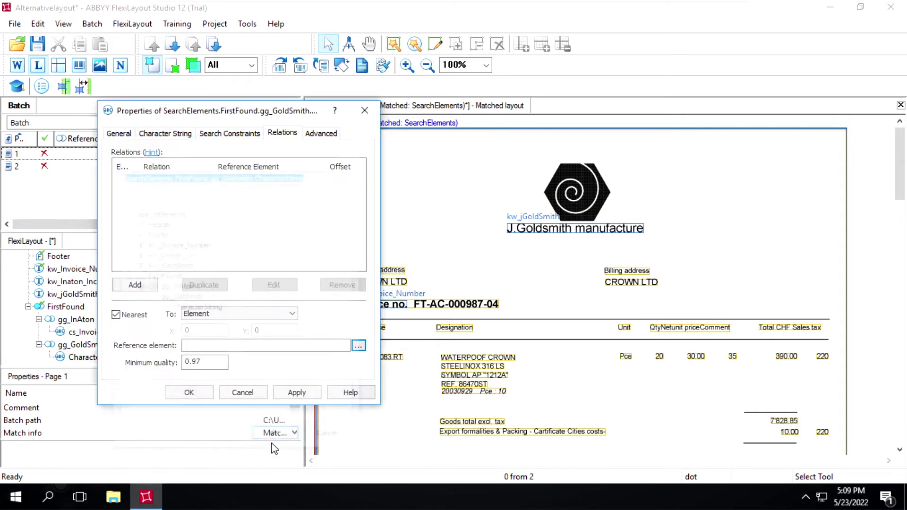
left_click(296, 393)
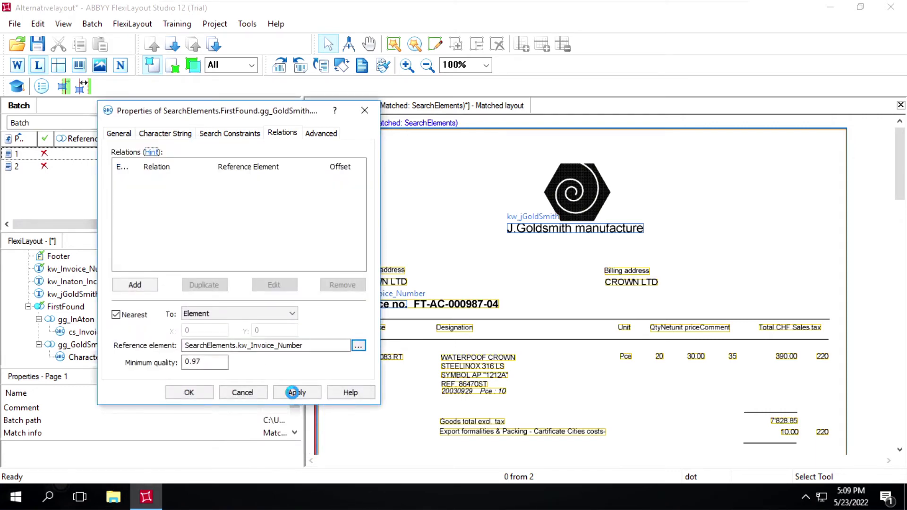
left_click(189, 392)
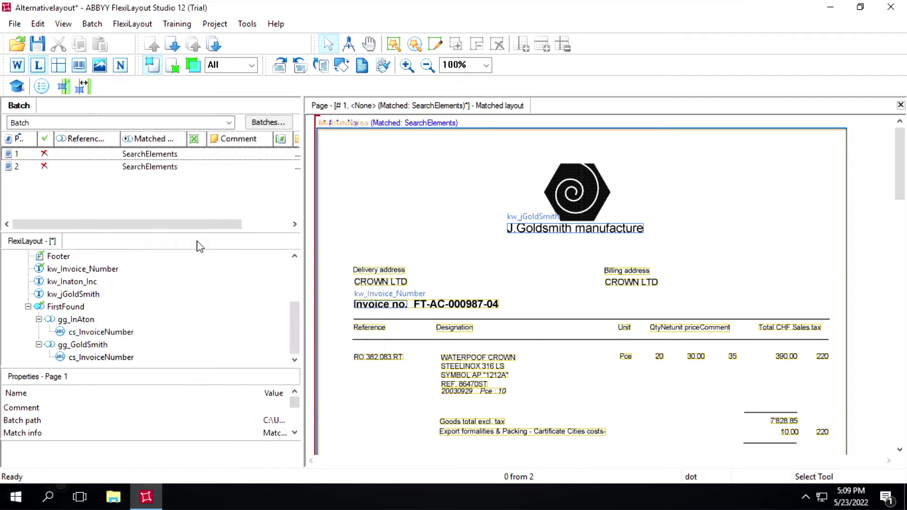
- Match the FlexiLayout on page 1 and highlight the FirstFound hypothesis on the invoice
left_click(93, 156)
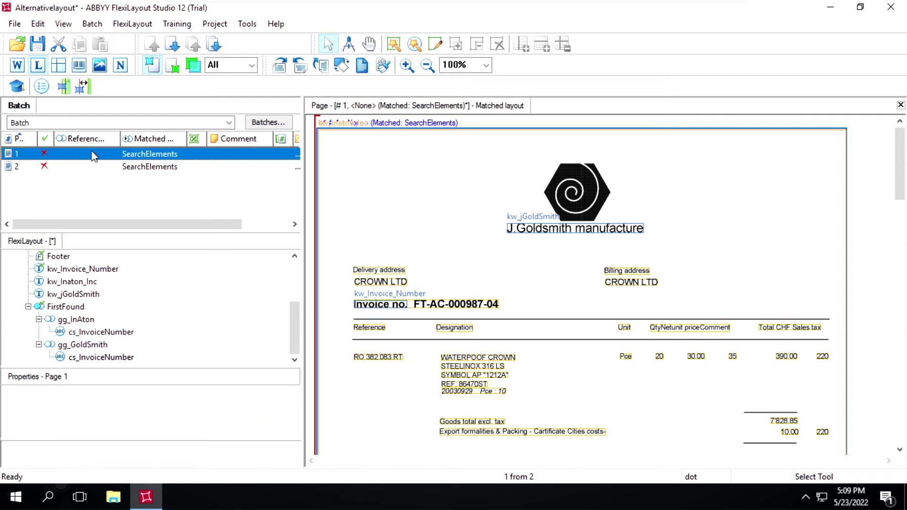
key("ctrl+m")
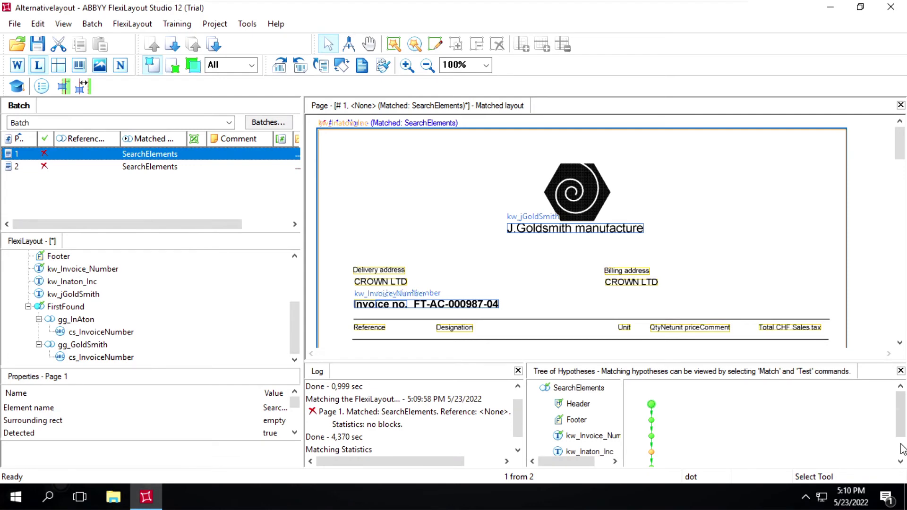
left_click(902, 449)
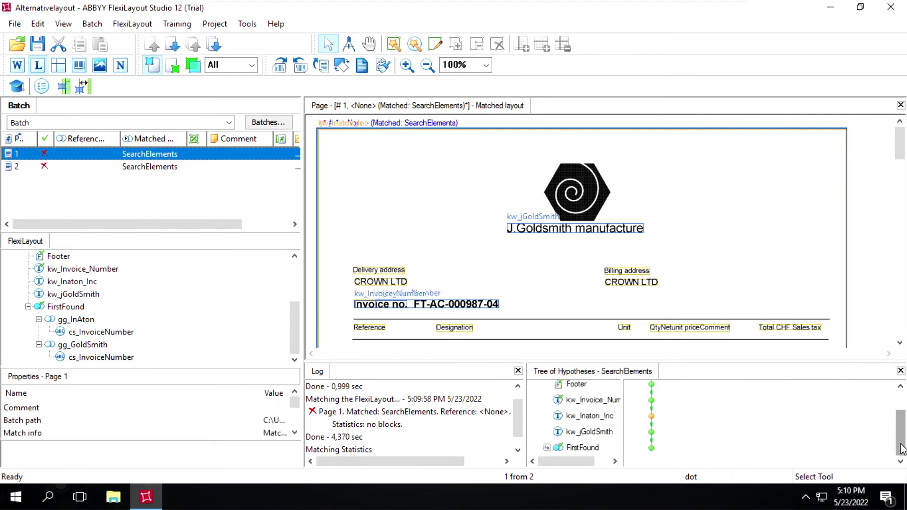
left_click(583, 448)
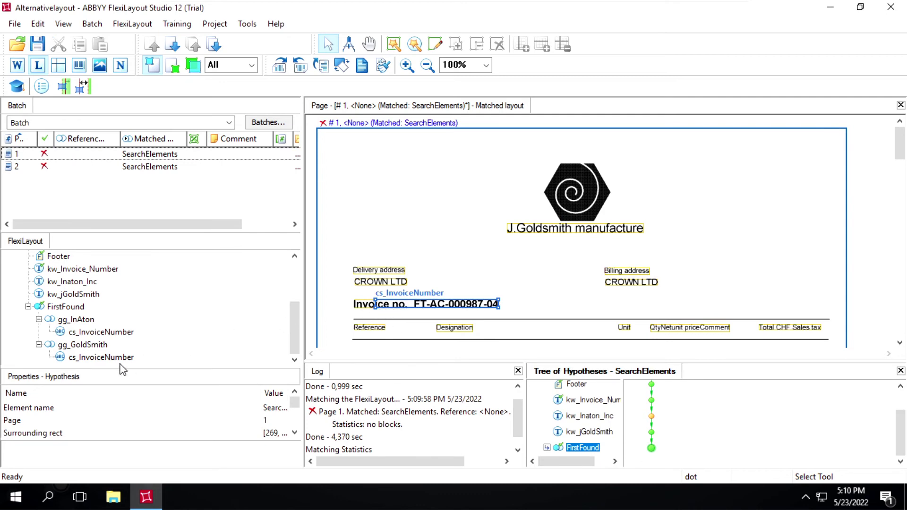
- Start a new relation for gg_GoldSmith's cs_InvoiceNumber string that places its search area right of the kw_Invoice_Number element
left_click(102, 359)
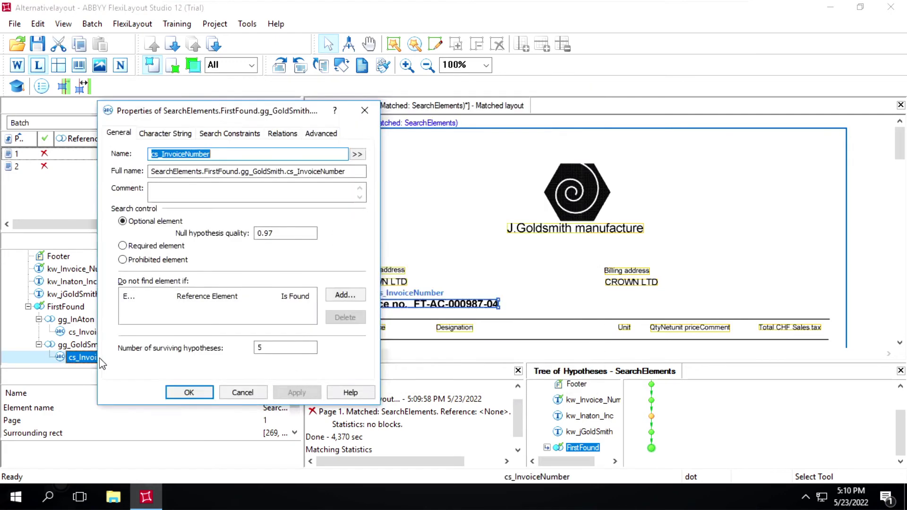
left_click(285, 134)
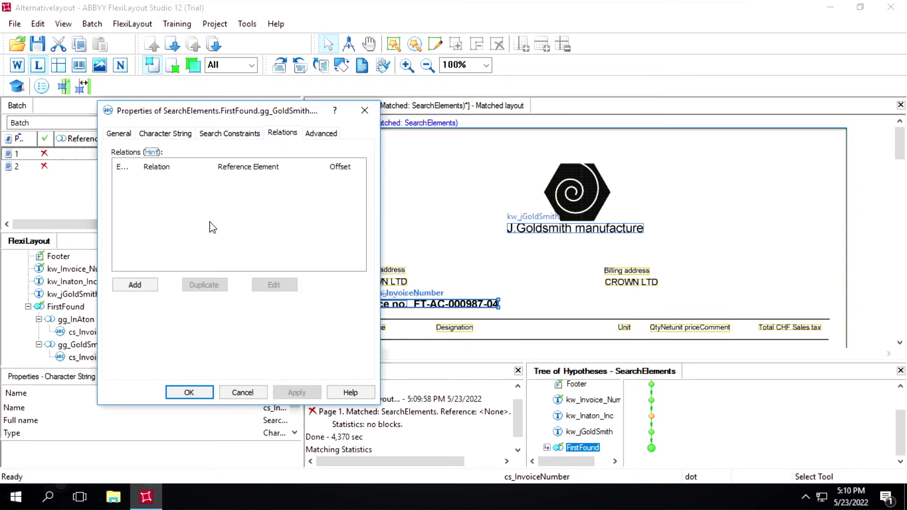
left_click(135, 285)
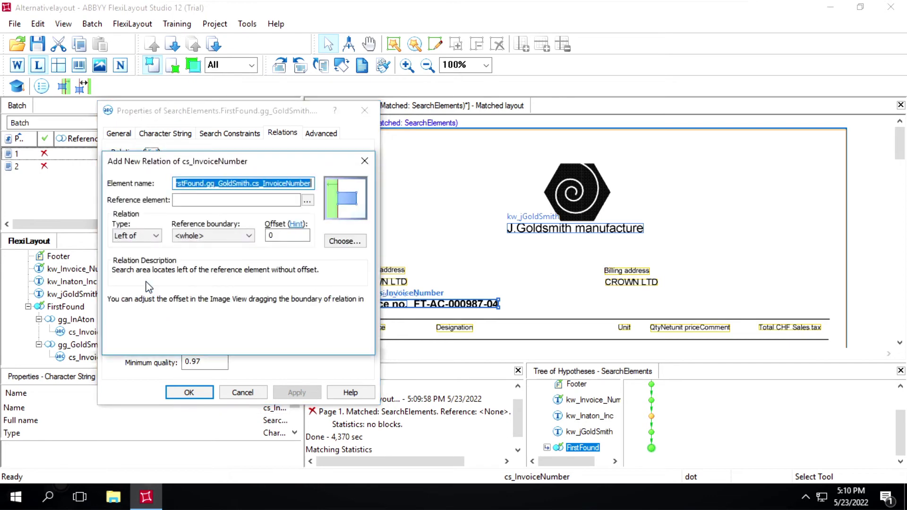
left_click(308, 202)
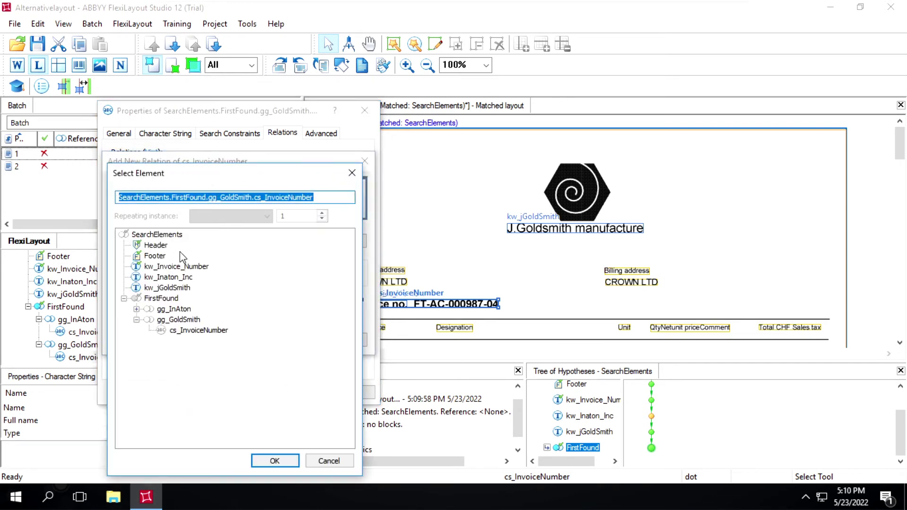
double_click(185, 267)
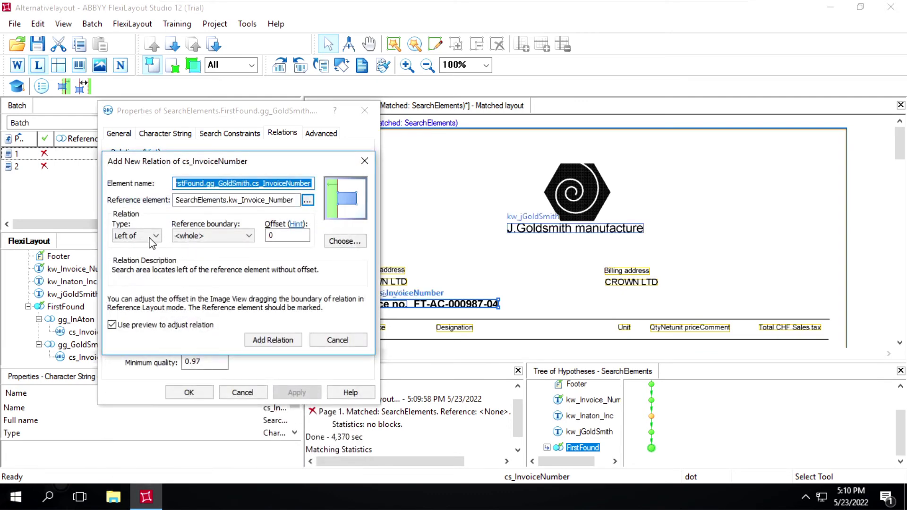
left_click(149, 238)
left_click(126, 257)
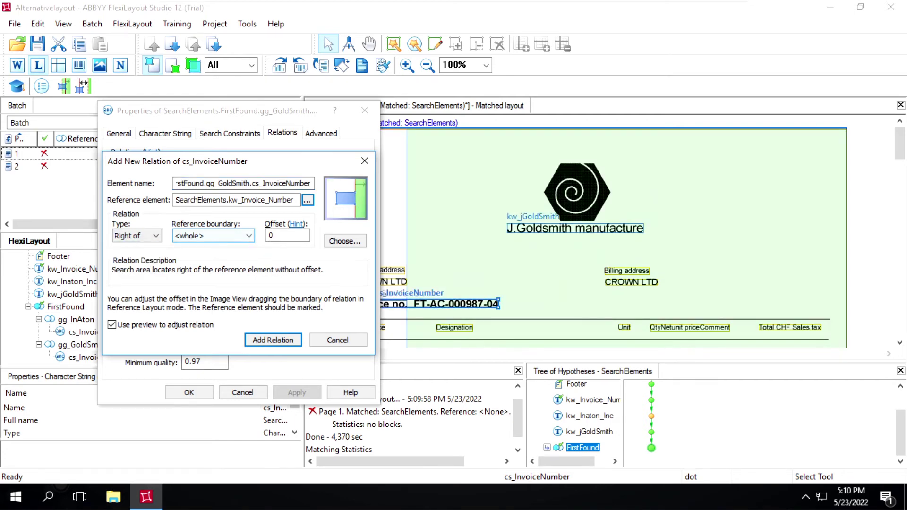
- Give the relation an offset of 20 dots, add it to the character string, and save the element's properties
left_click(283, 235)
key("BackSpace")
type("10")
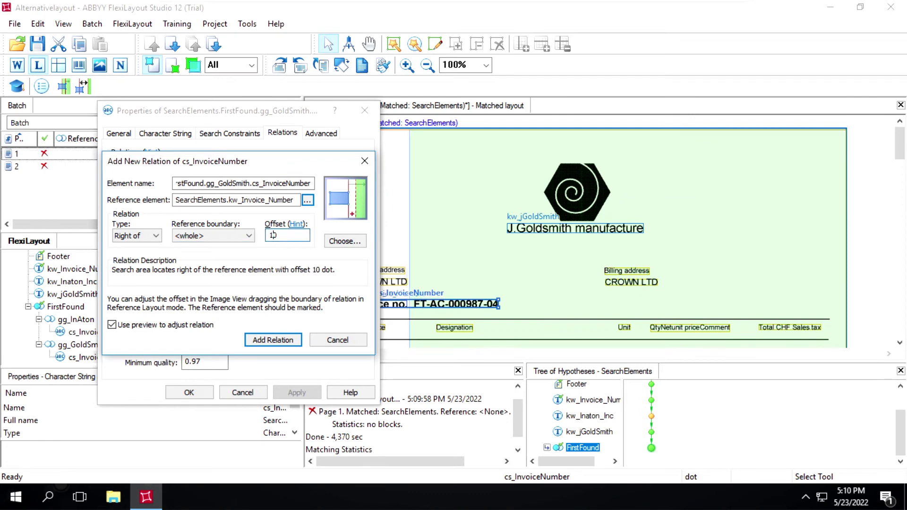
key("BackSpace")
key("BackSpace")
type("20")
left_click(279, 340)
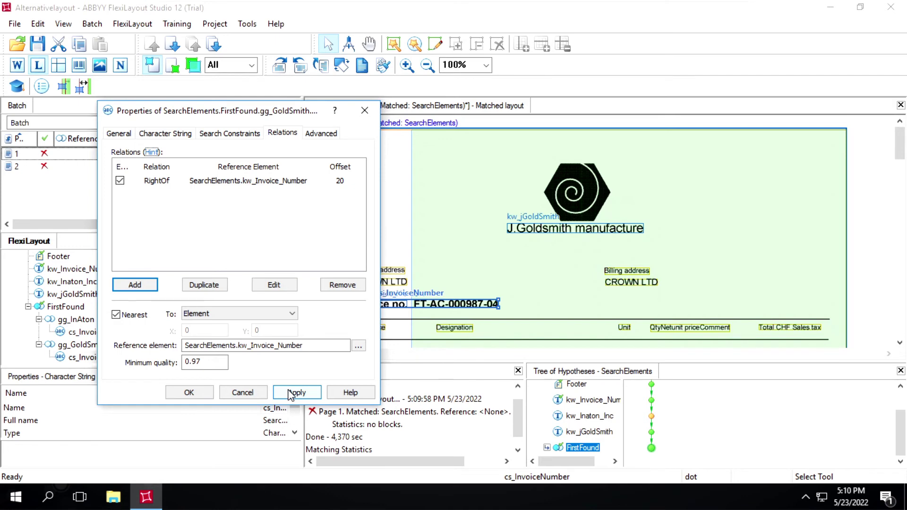
left_click(292, 393)
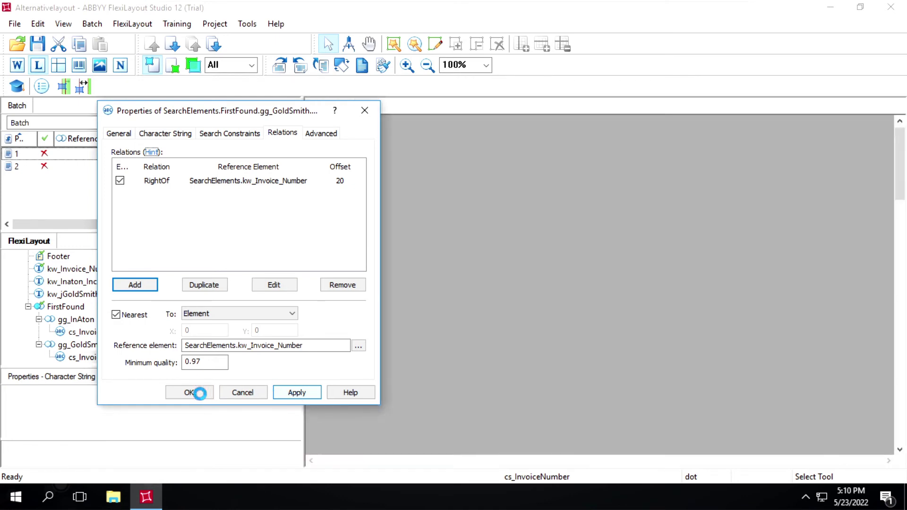
left_click(198, 393)
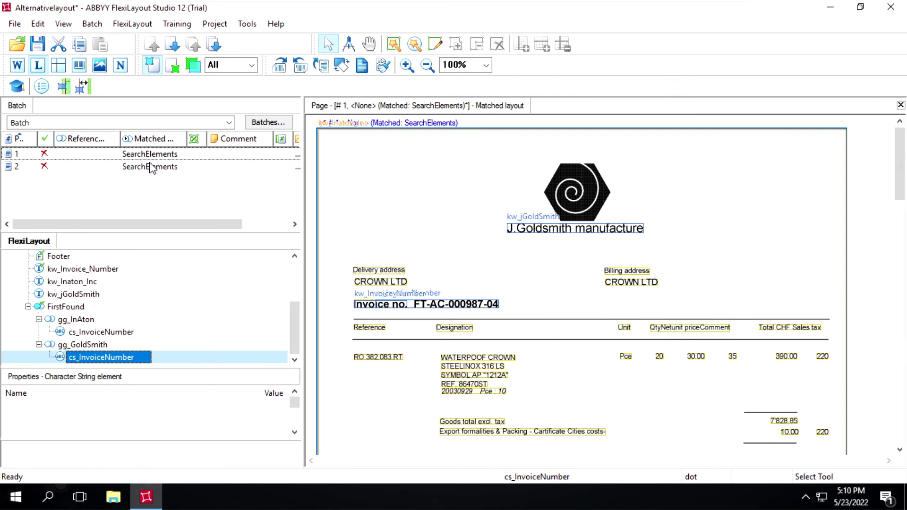
- Match the FlexiLayout on page 1 and page 2, highlighting the FirstFound hypothesis on each invoice
key("F5")
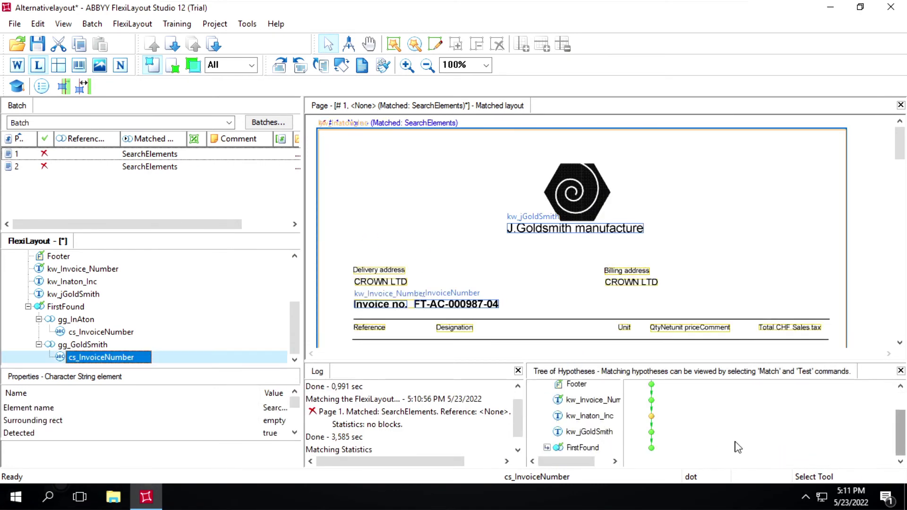
left_click(584, 448)
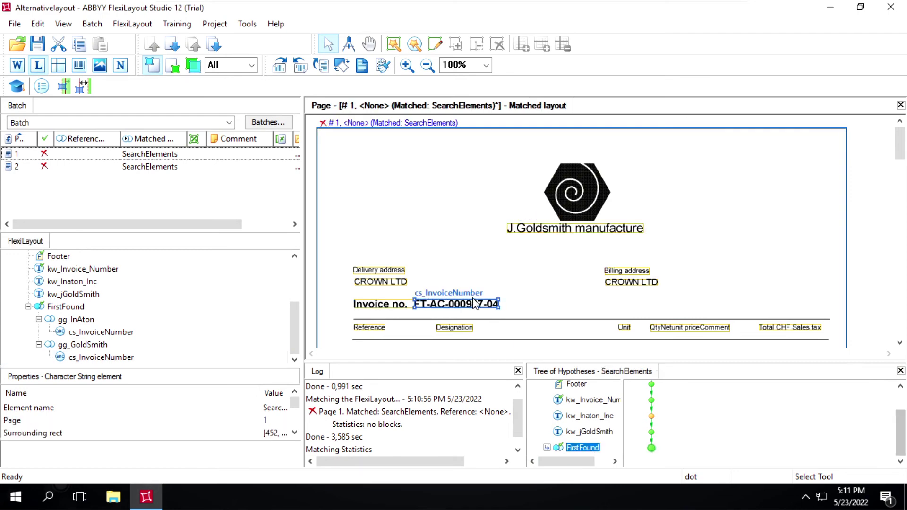
left_click(127, 168)
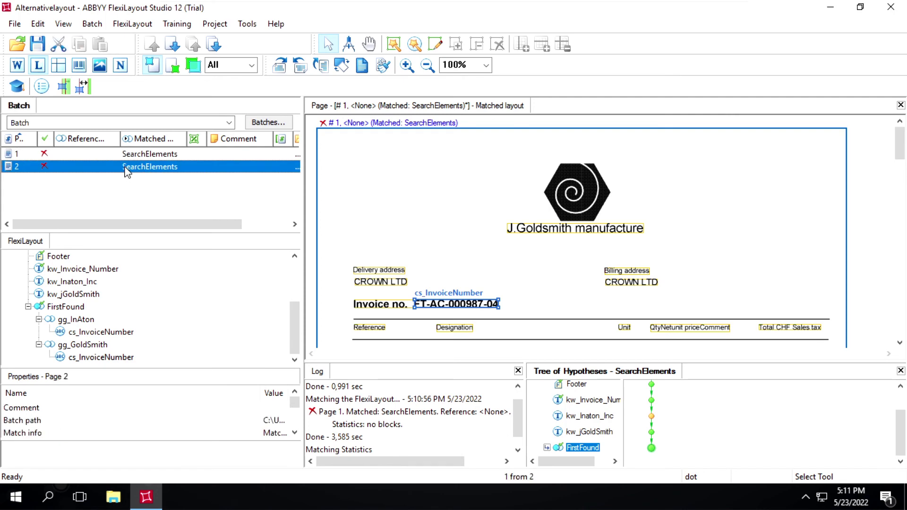
key("ctrl+m")
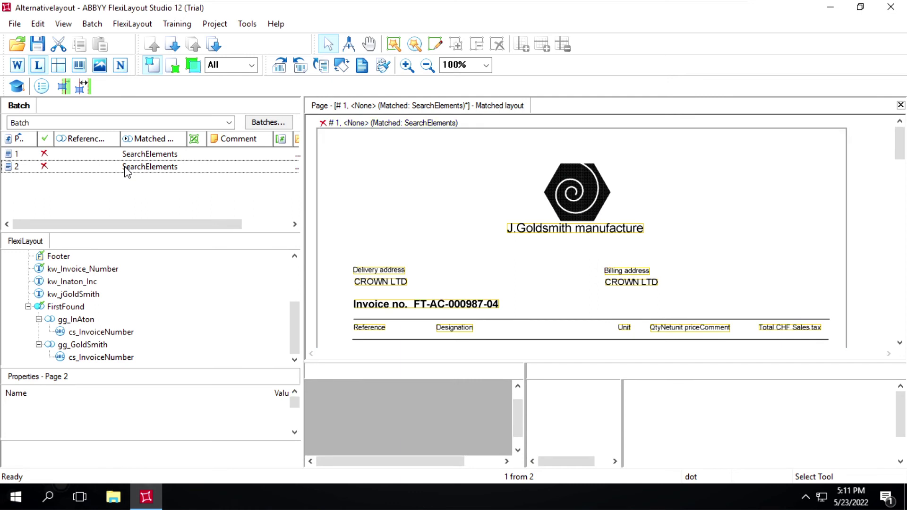
left_click(124, 166)
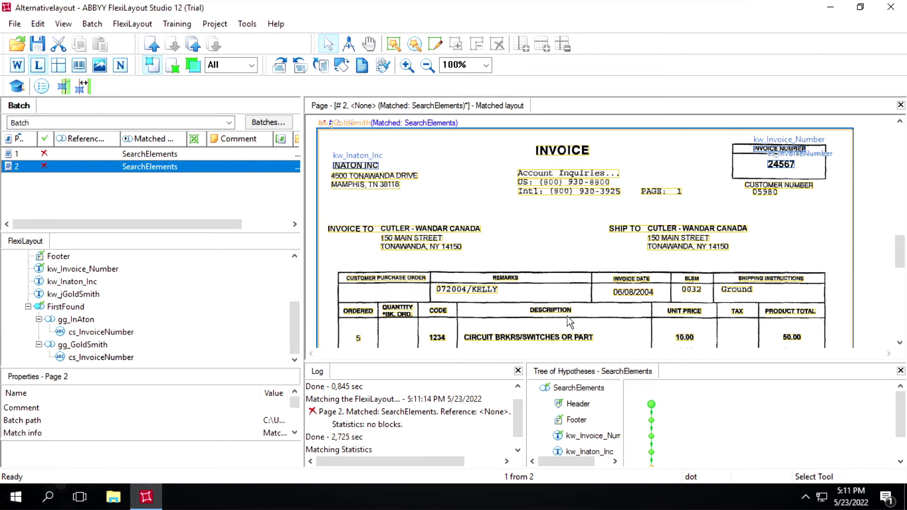
scroll(905, 448, "down", 2)
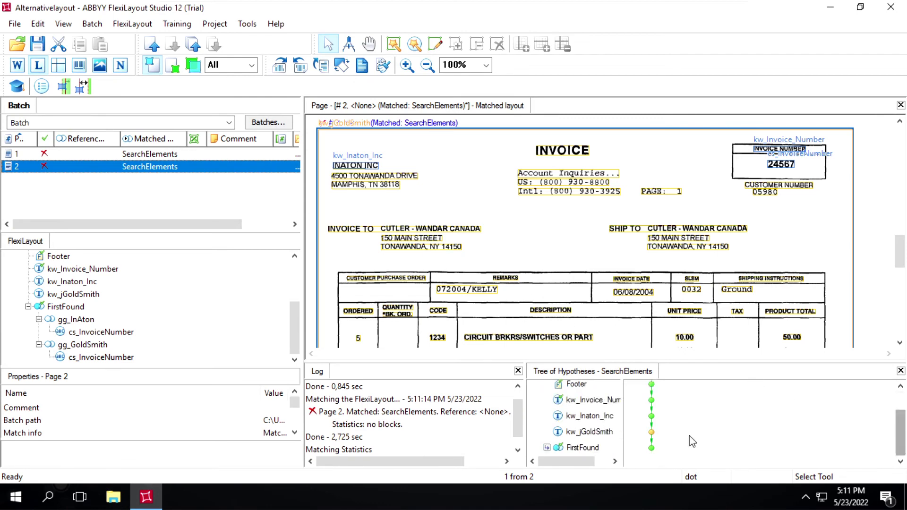
left_click(580, 448)
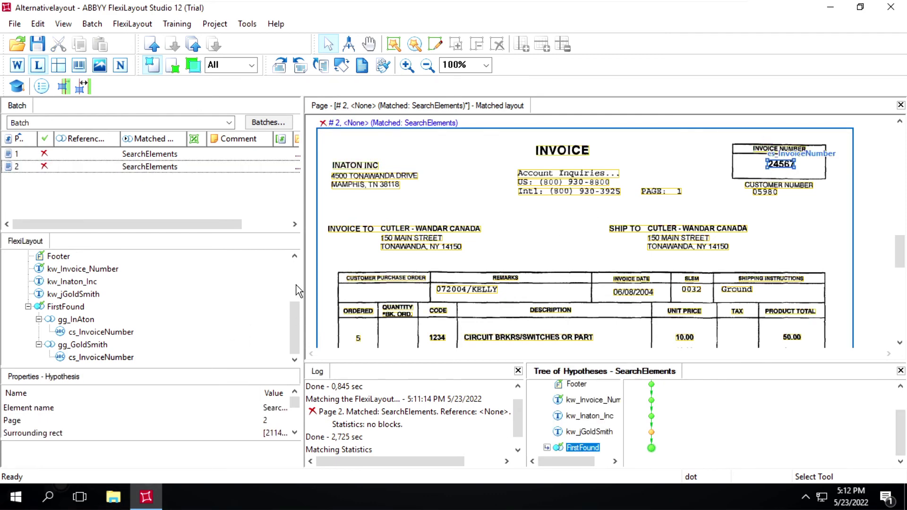
- Enable the InvoiceNumber block under Blocks in the FlexiLayout tree
scroll(296, 285, "up", 3)
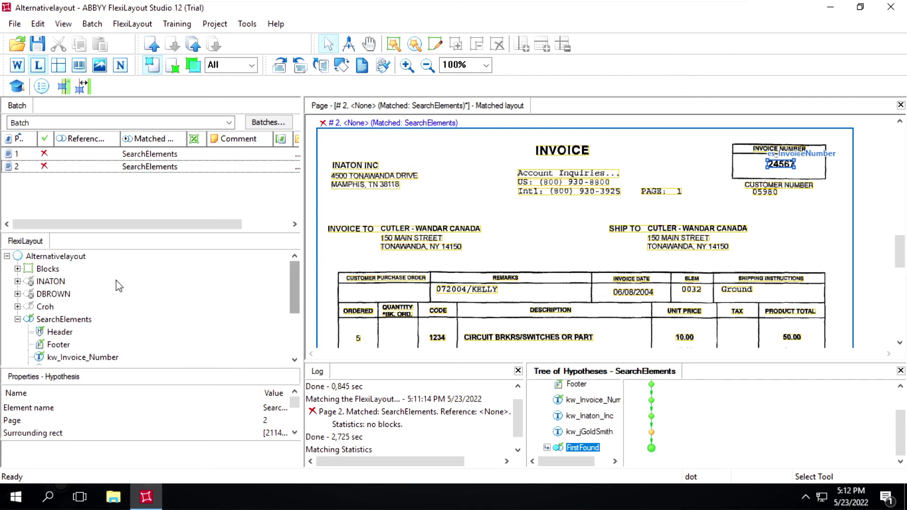
left_click(18, 269)
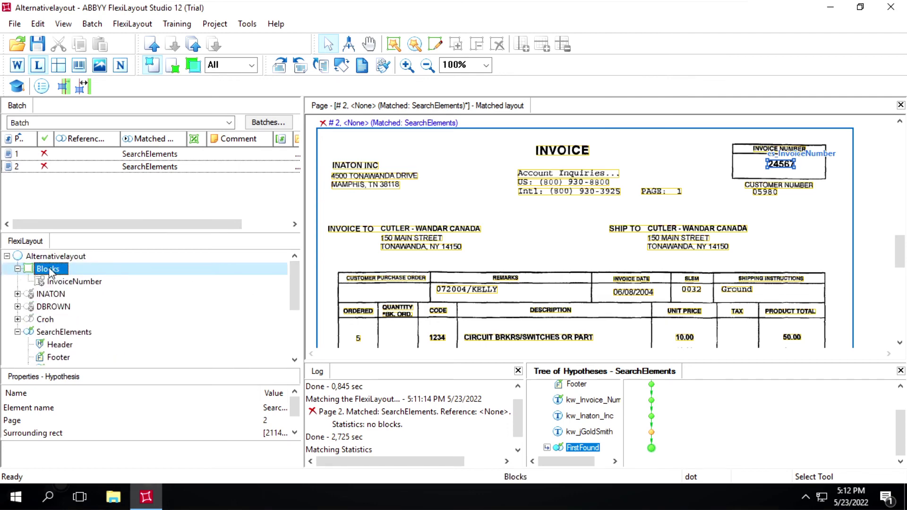
left_click(68, 283)
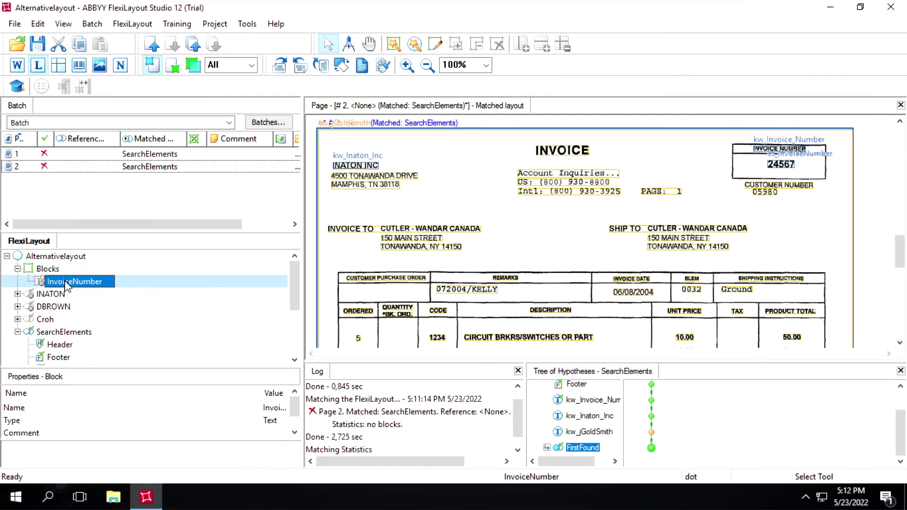
right_click(67, 285)
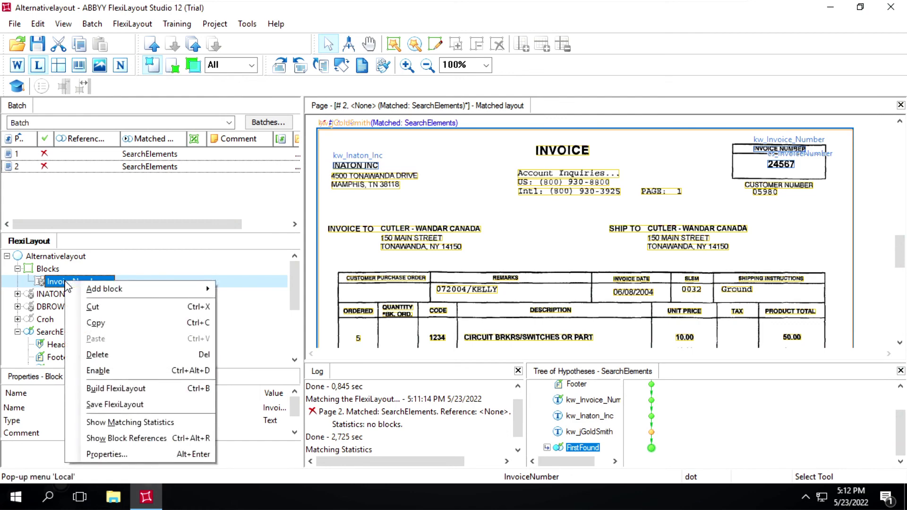
left_click(100, 371)
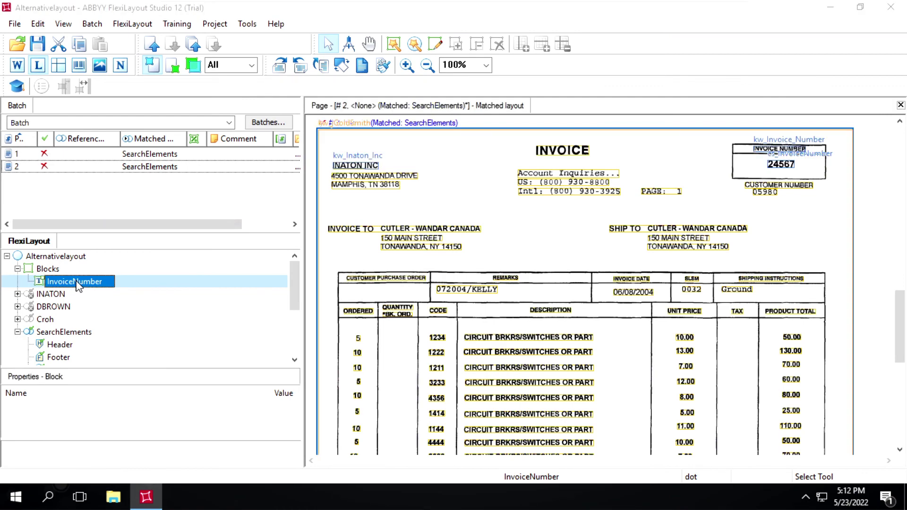
- Assign SearchElements.FirstFound as the InvoiceNumber block's source element for the SearchElements layout, and save the block's properties
double_click(76, 281)
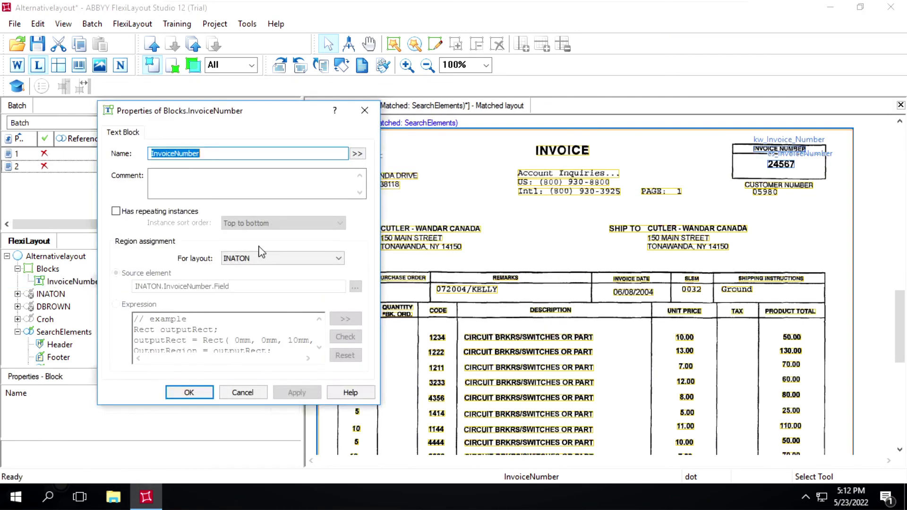
left_click(286, 263)
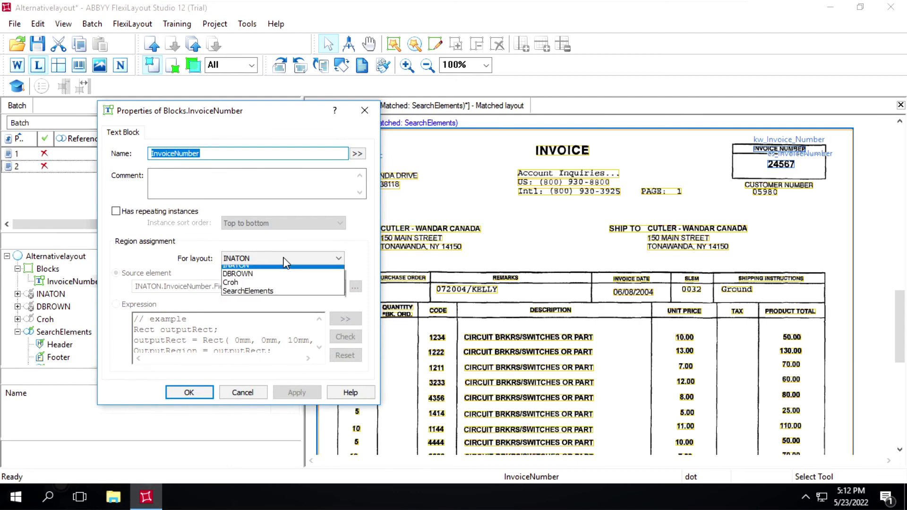
left_click(262, 297)
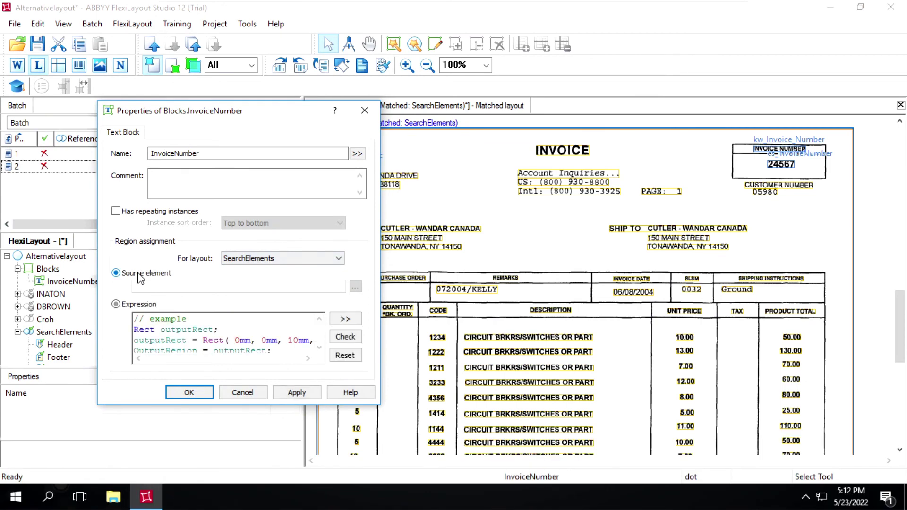
left_click(141, 274)
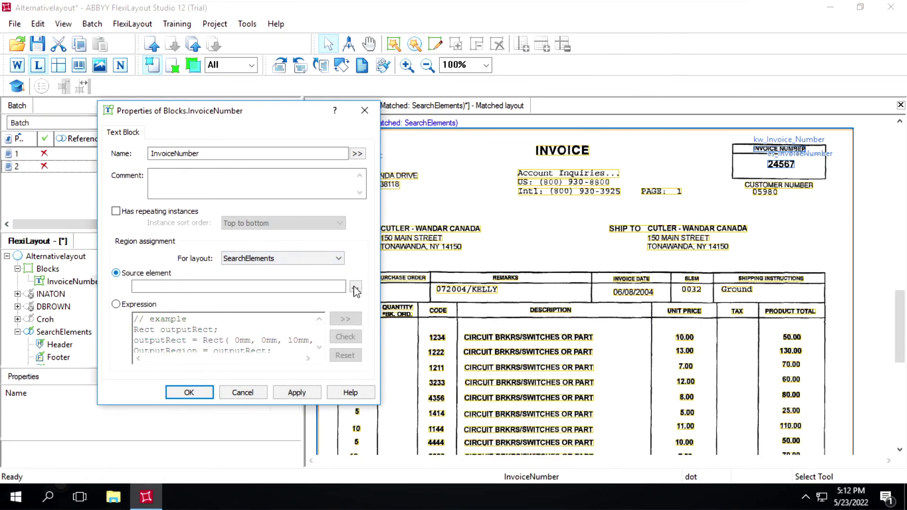
left_click(356, 289)
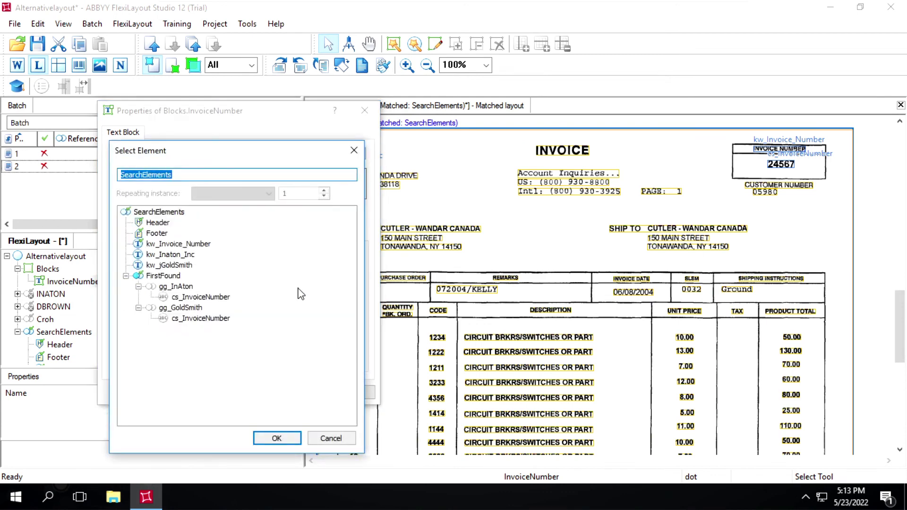
double_click(170, 278)
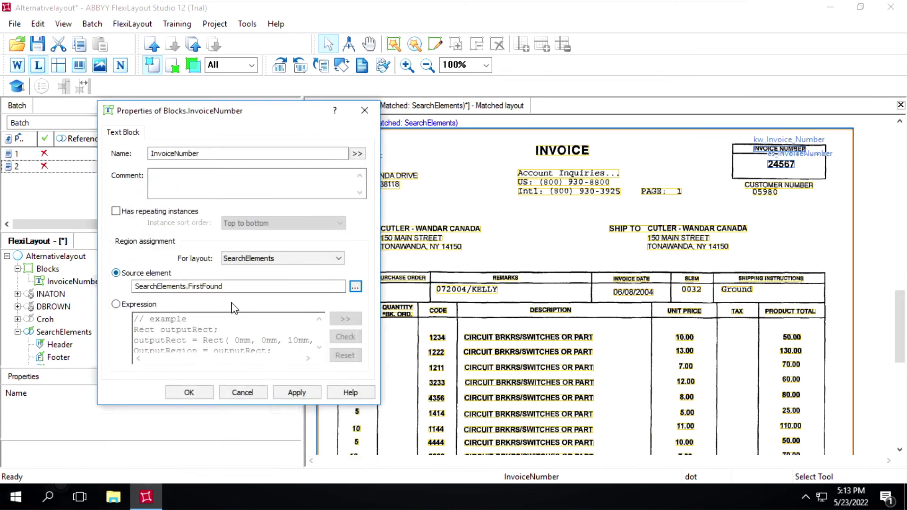
left_click(294, 392)
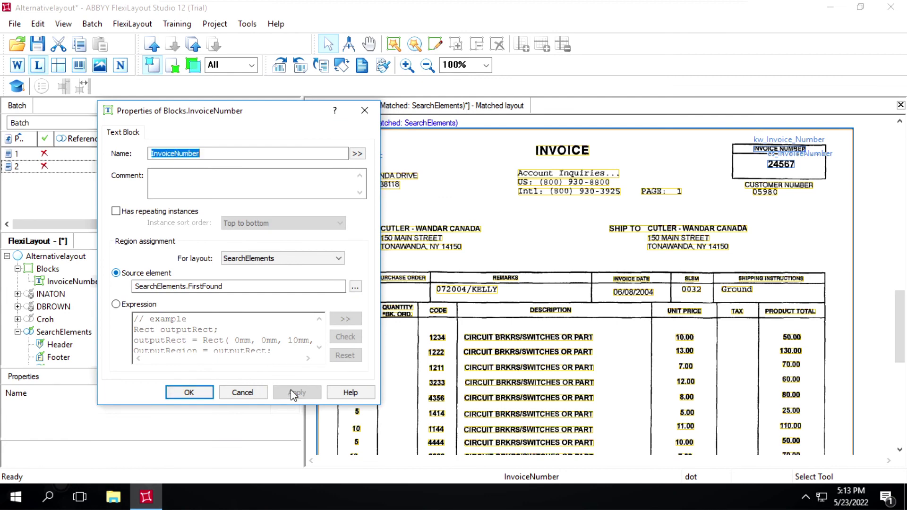
left_click(195, 392)
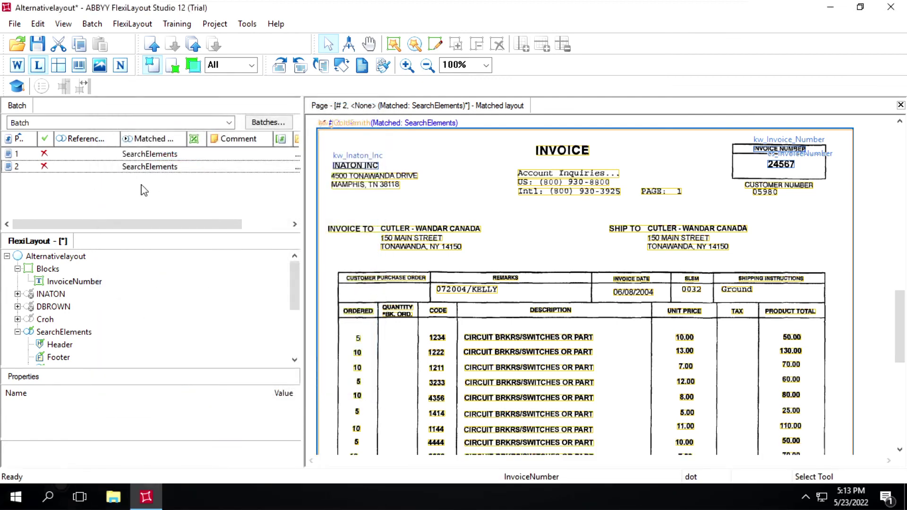